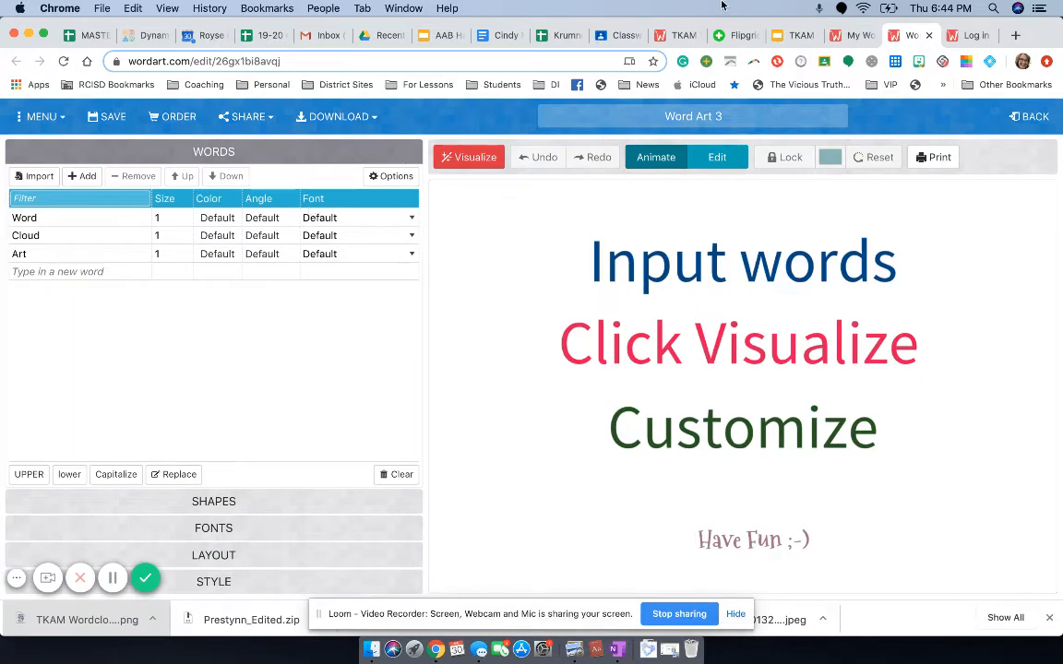
Step: Switch to the TKAM Word Cloud presentation in Google Slides and copy the number 10 trait, "patient", from the first slide
left_click(786, 37)
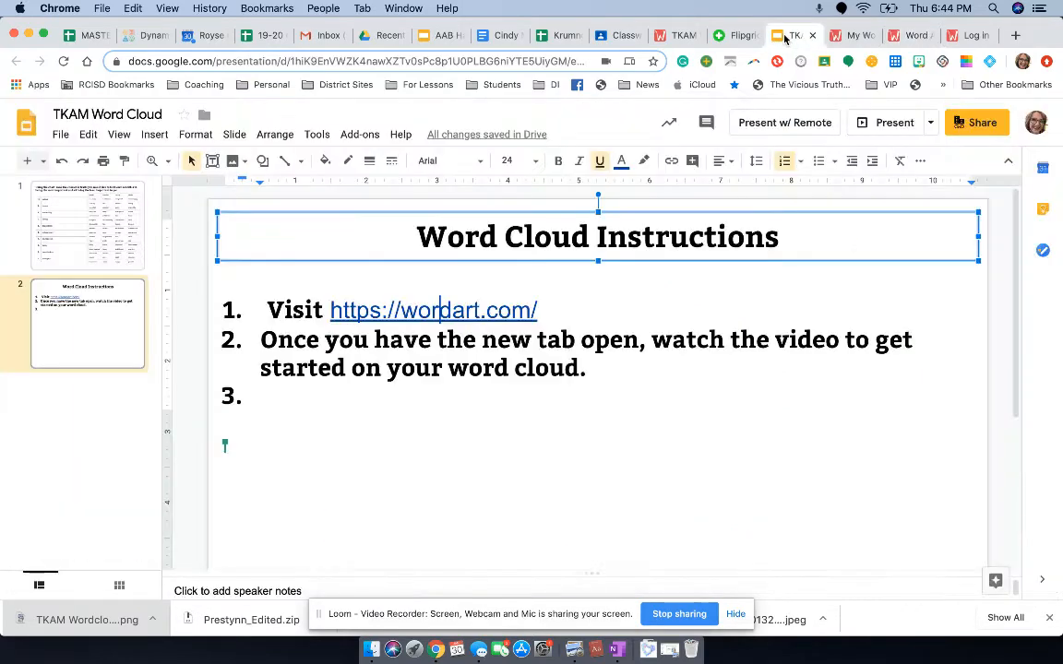
left_click(113, 224)
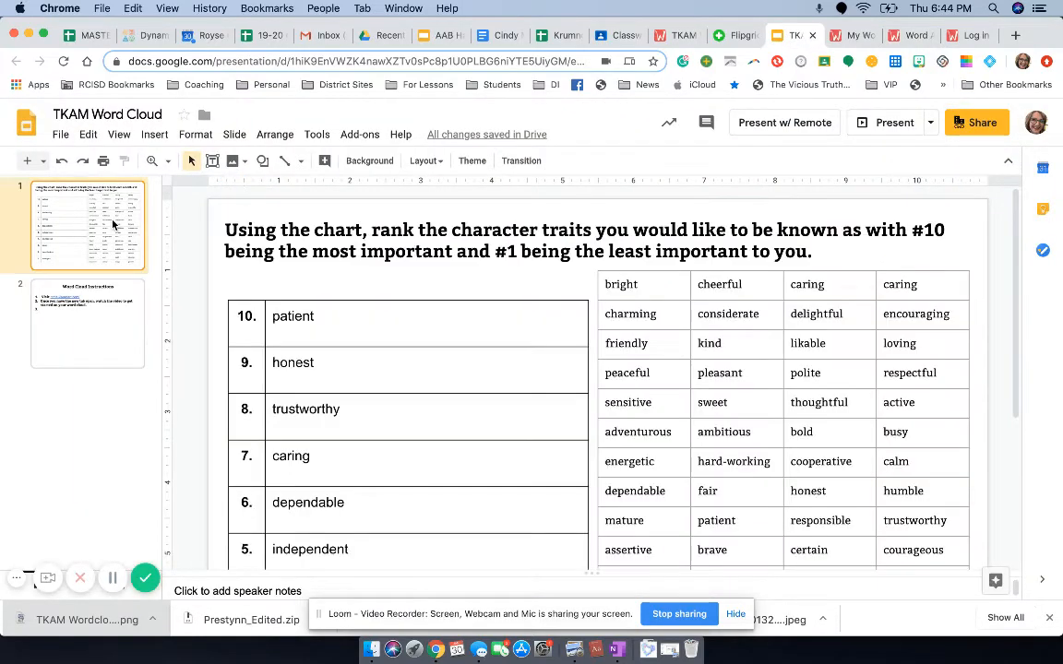
double_click(270, 319)
left_click(88, 133)
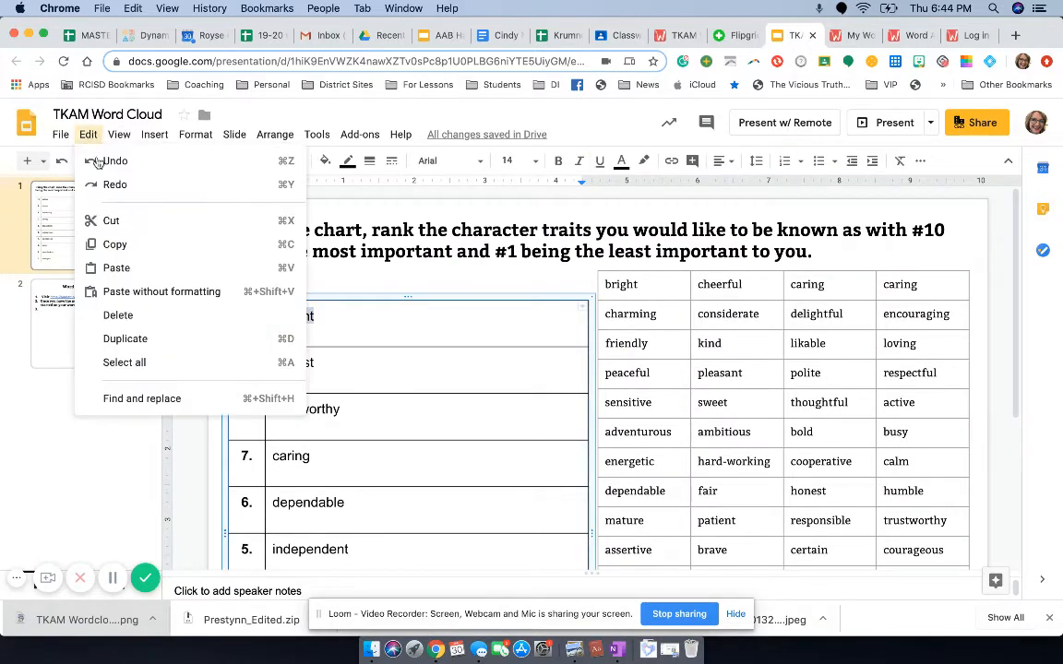
left_click(154, 244)
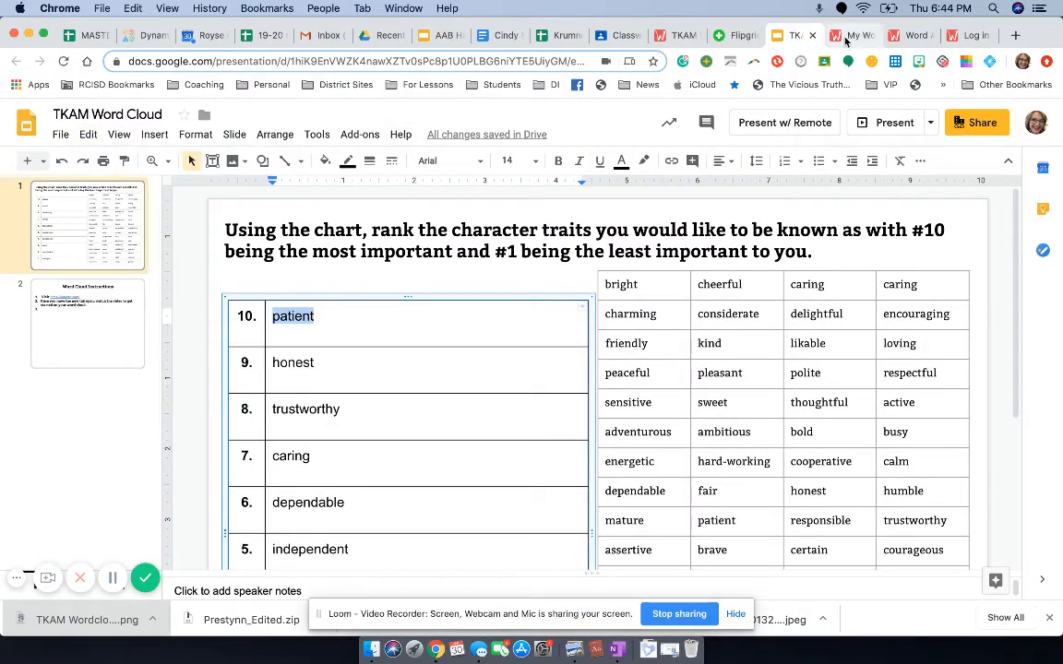
Step: Switch to the Word Art 3 editor in WordArt and replace the word "Word" in the list with "patient"
left_click(848, 37)
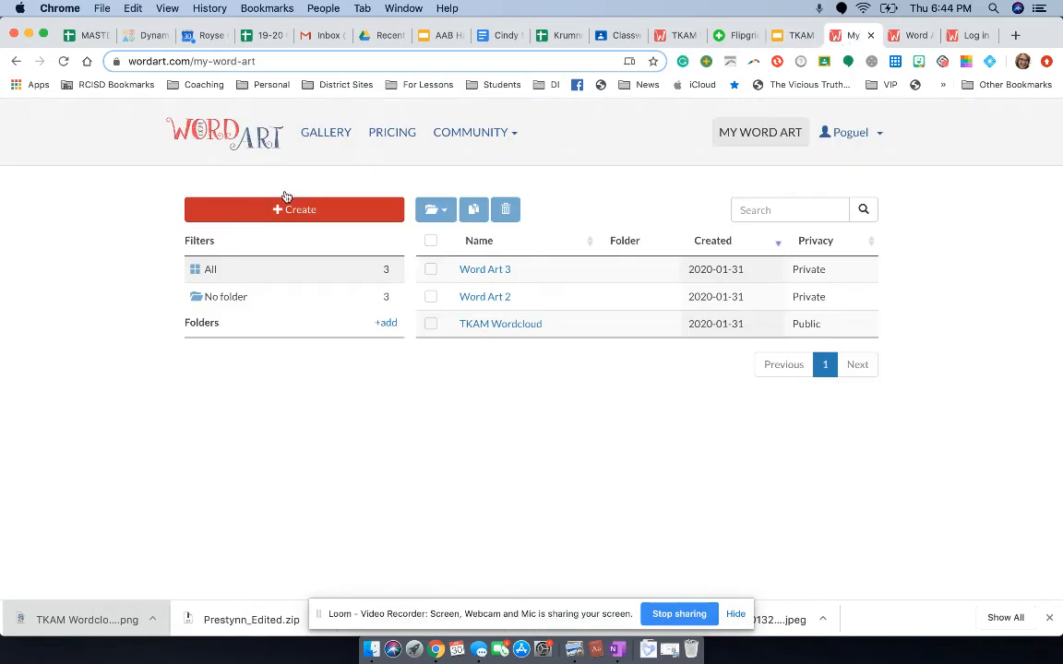
left_click(909, 35)
left_click(78, 222)
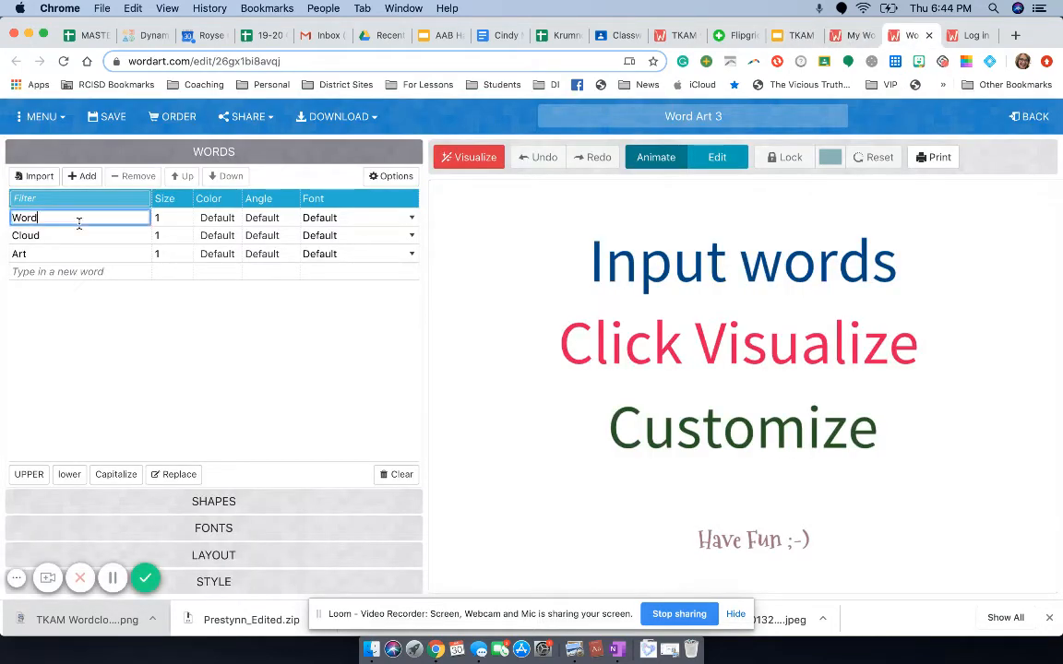
double_click(15, 221)
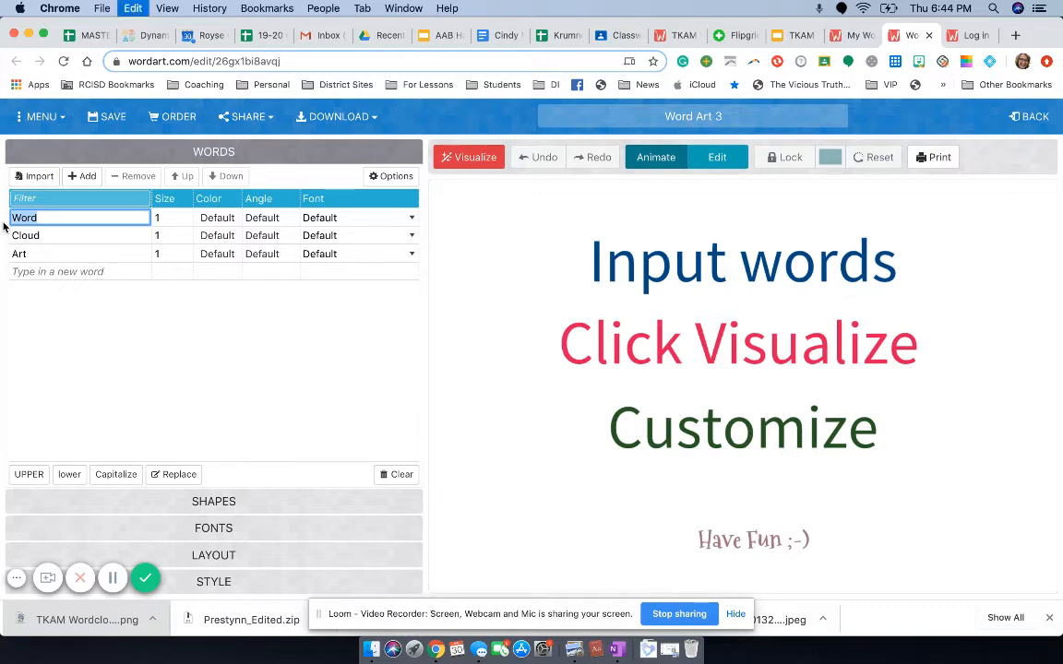
type("patient")
Step: Copy the number 9 trait, "honest", from the Google Slides table and paste it over "Cloud" in the WordArt word list
left_click(787, 39)
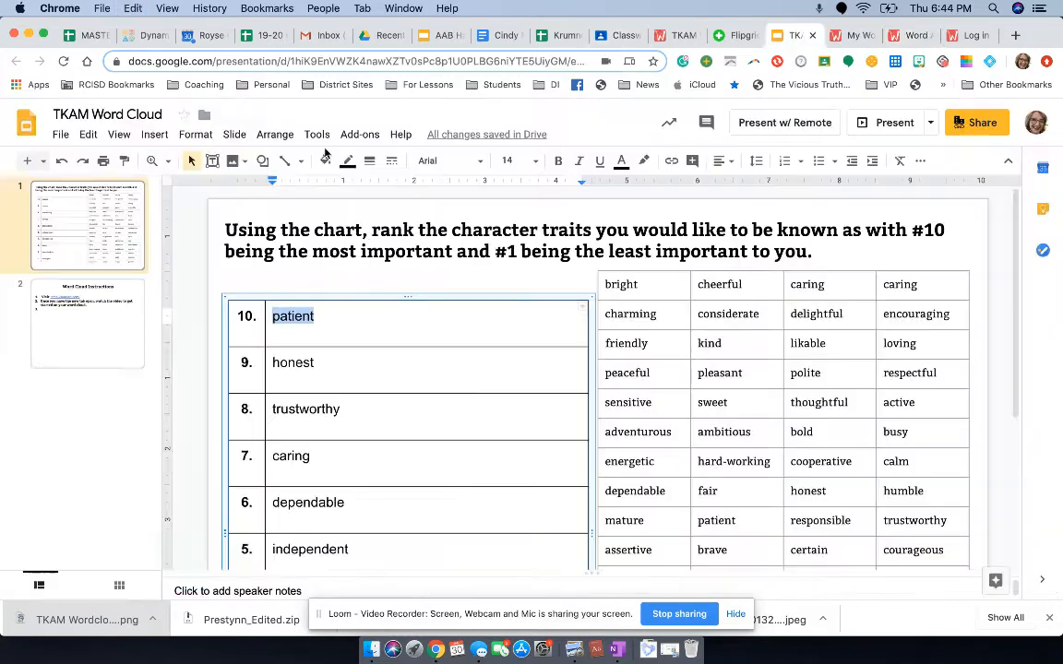
left_click_drag(323, 363, 270, 360)
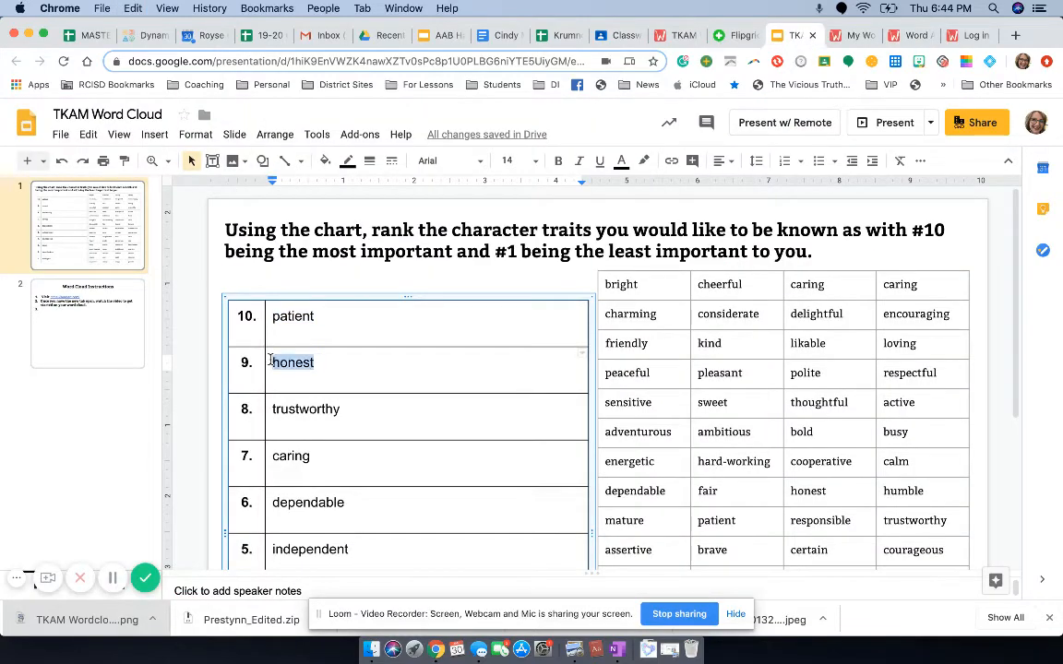
left_click(88, 135)
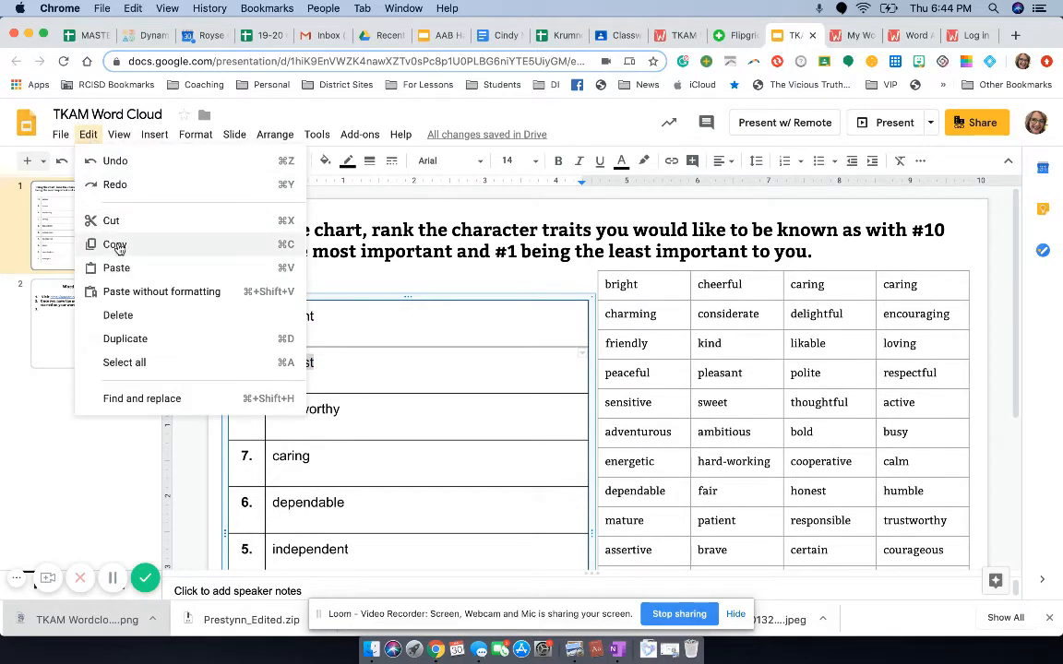
left_click(116, 246)
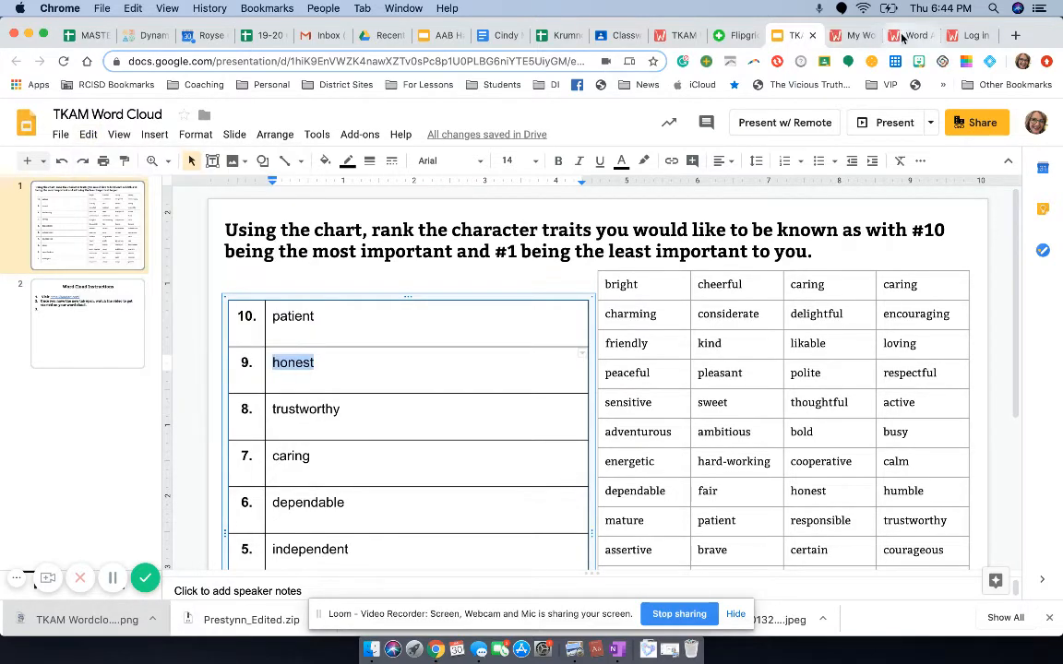
left_click(914, 35)
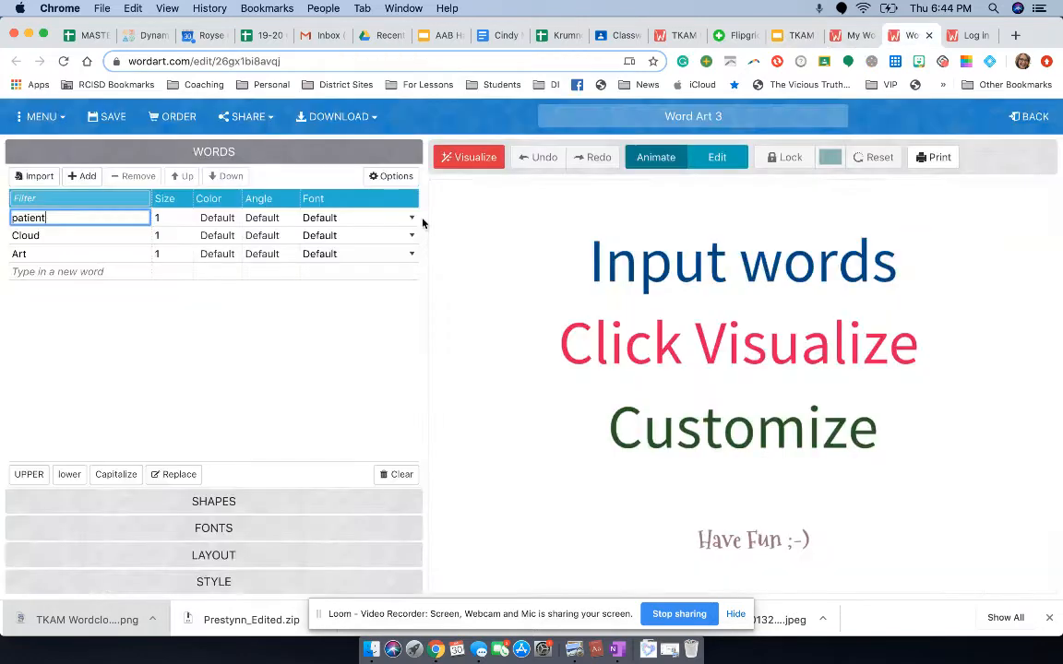
left_click(96, 236)
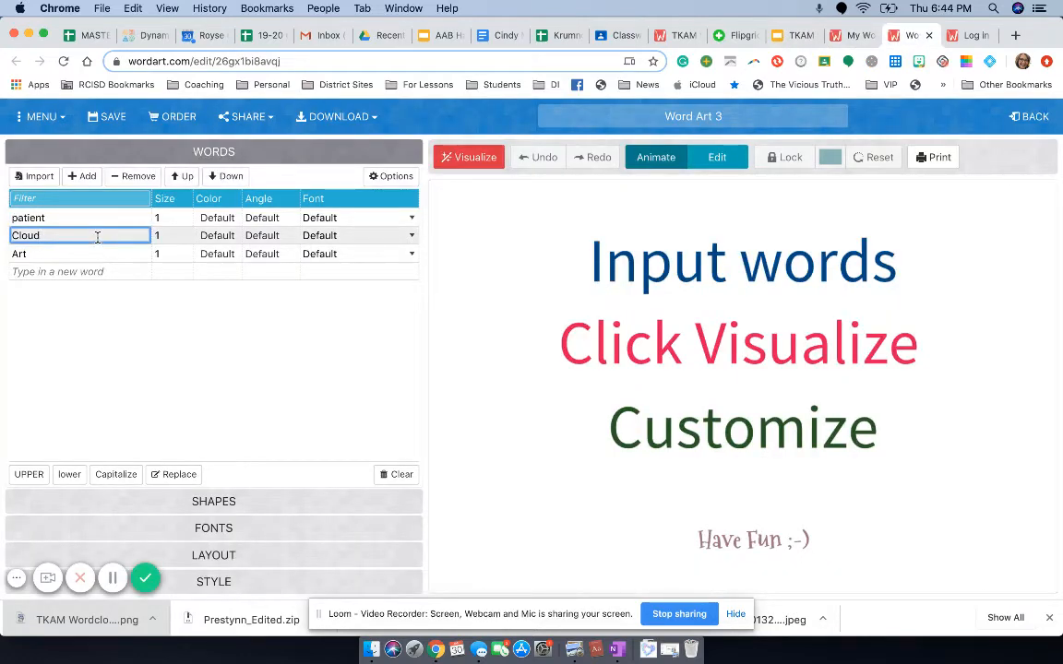
key("super+v")
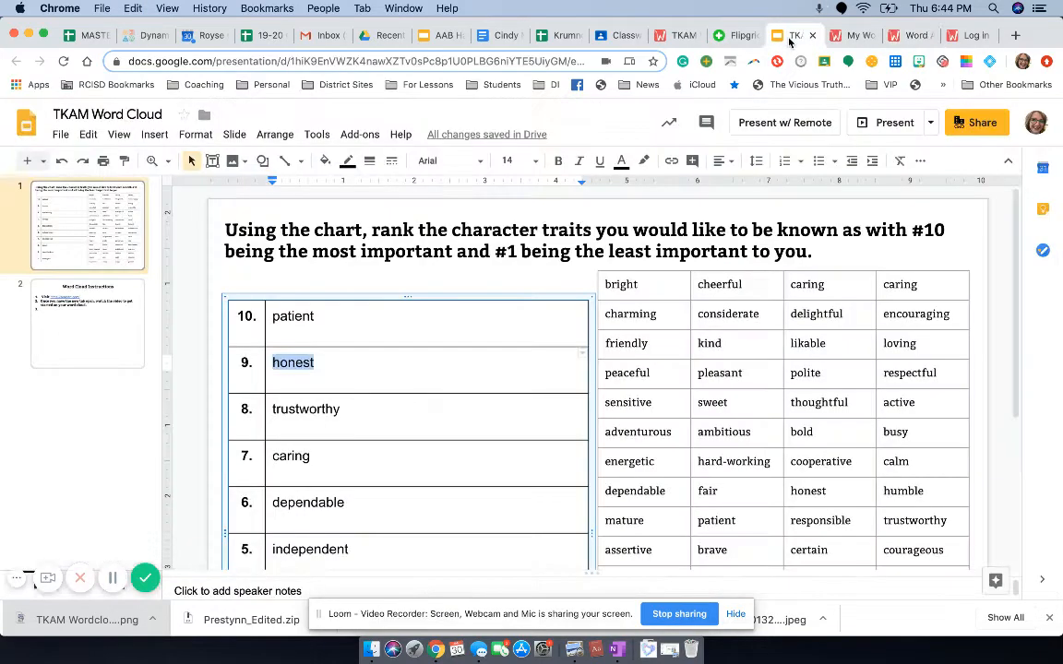
Step: Return to the Google Slides table and copy the number 8 trait, "trustworthy"
left_click(794, 35)
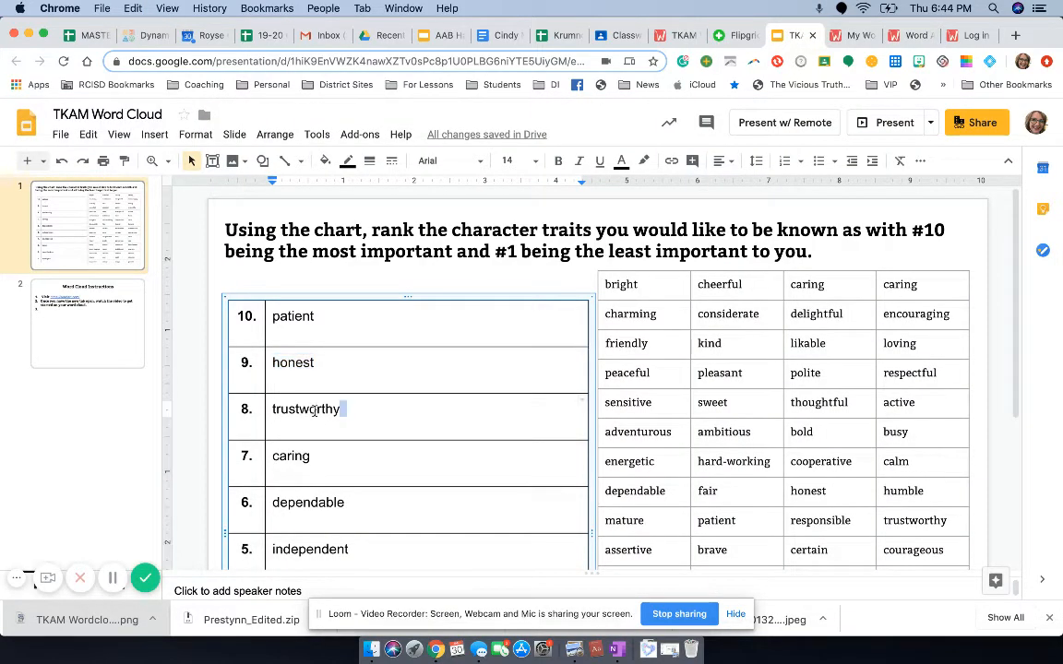
left_click_drag(339, 410, 274, 411)
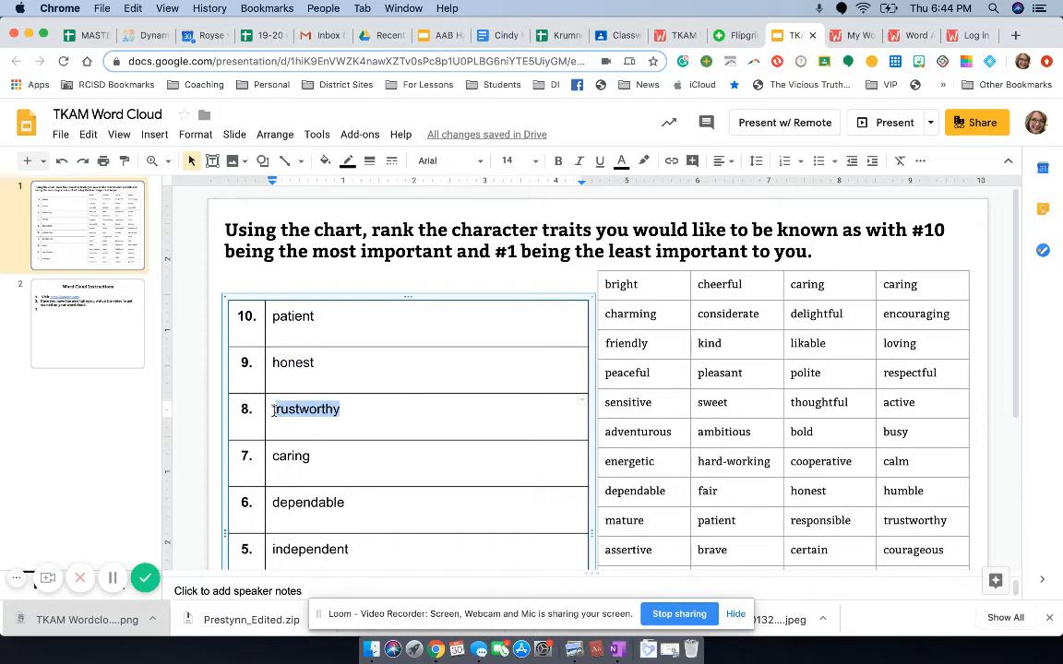
left_click(88, 134)
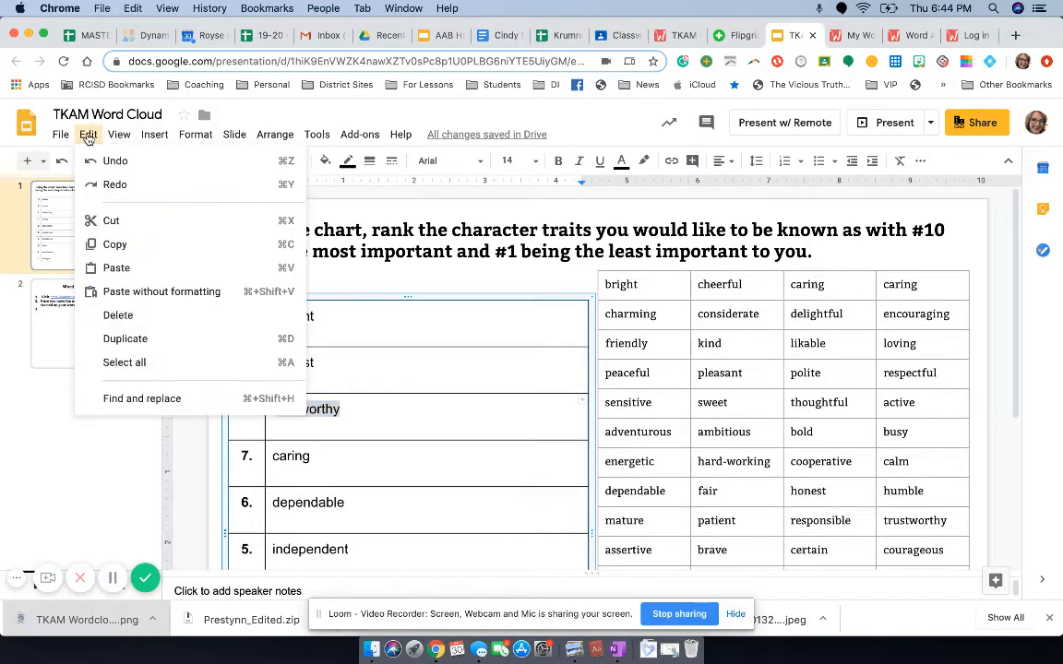
left_click(116, 246)
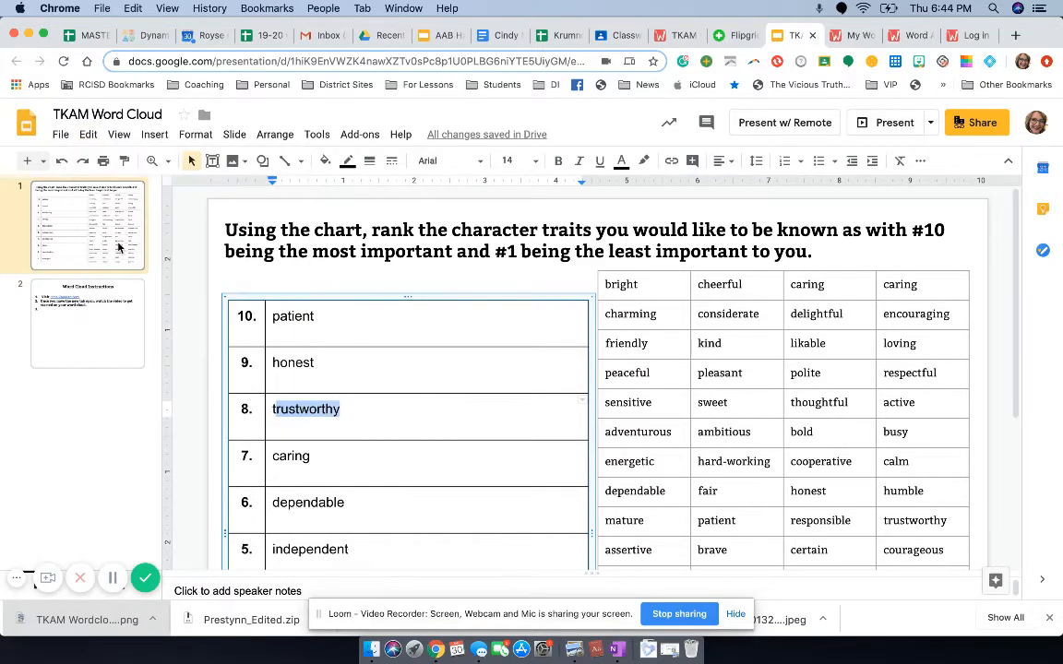
Step: Switch back to WordArt and replace "Art" in the word list with "trustworthy", adding any missing first letter
left_click(914, 35)
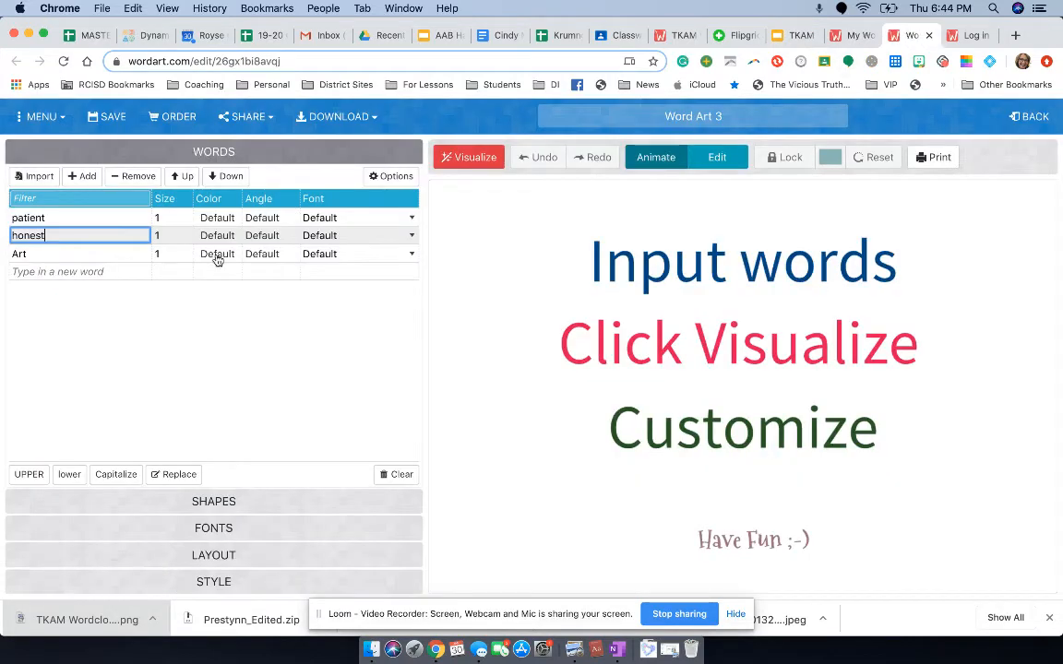
left_click(120, 252)
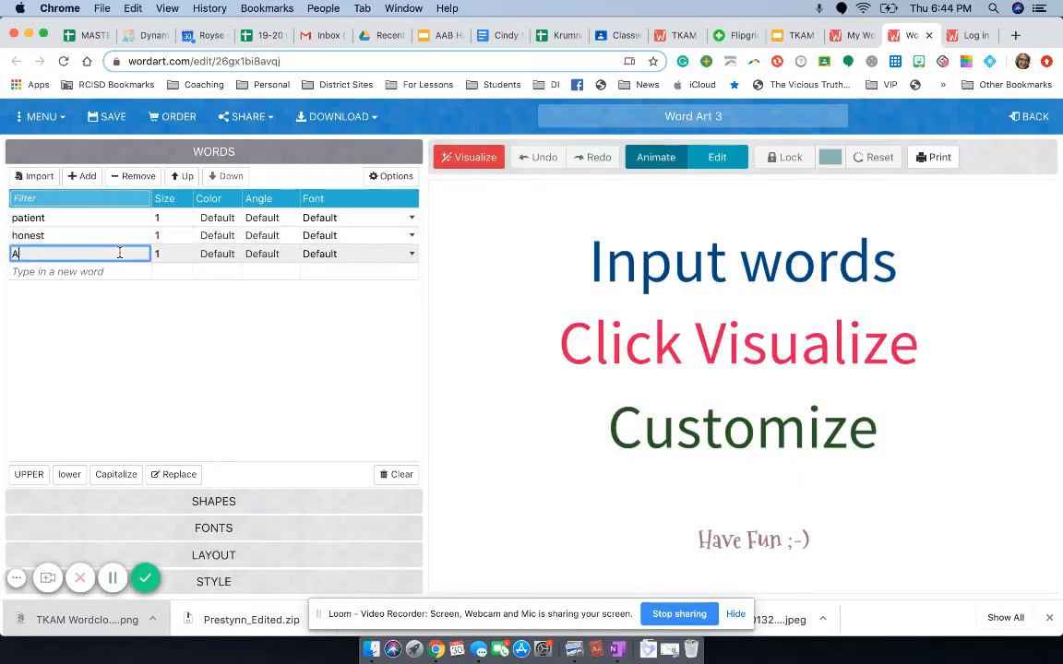
key("super+v")
left_click(13, 259)
type("t")
left_click(24, 267)
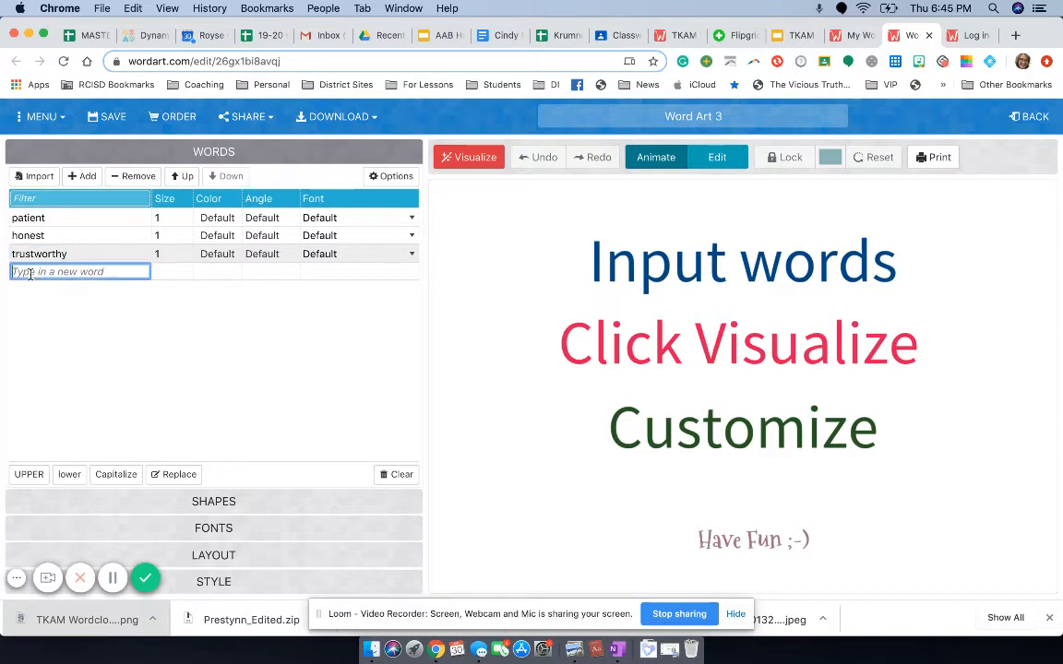
left_click(795, 35)
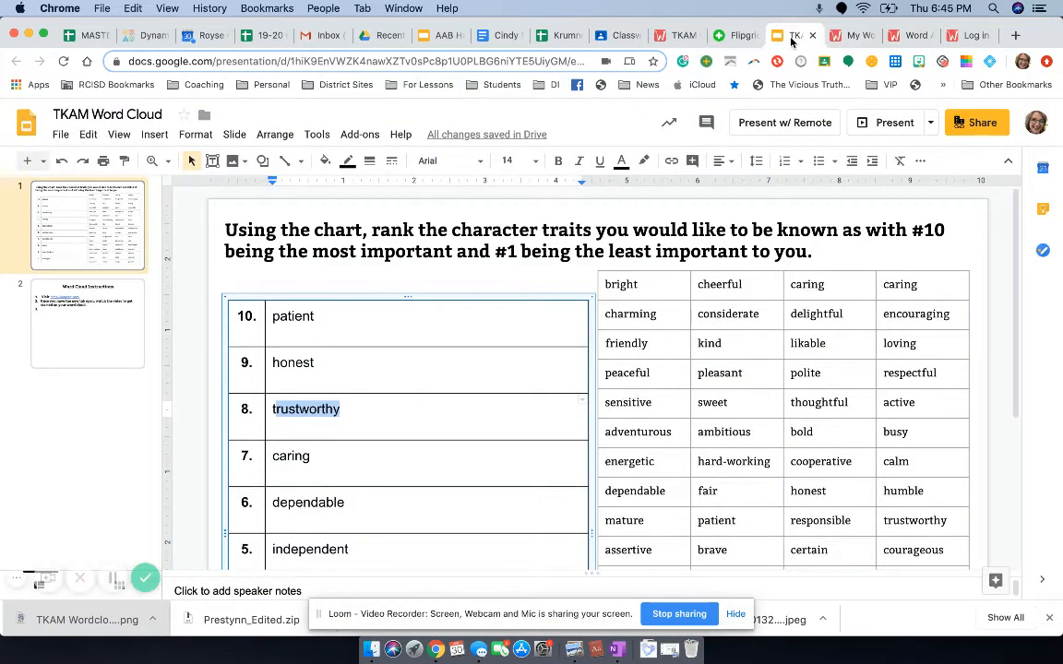
left_click(907, 35)
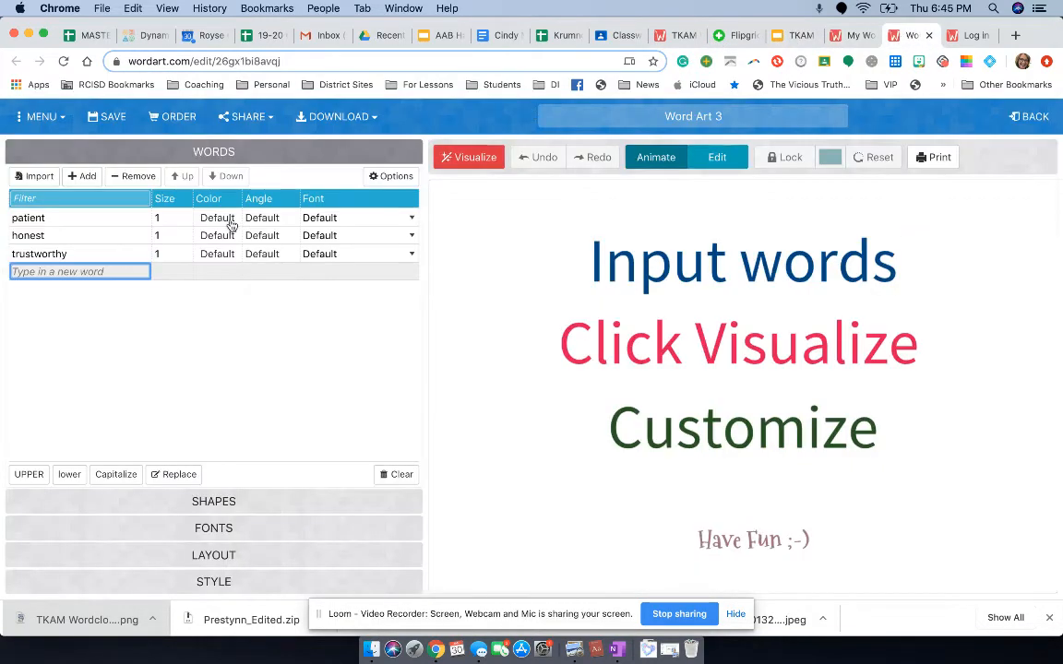
left_click(230, 219)
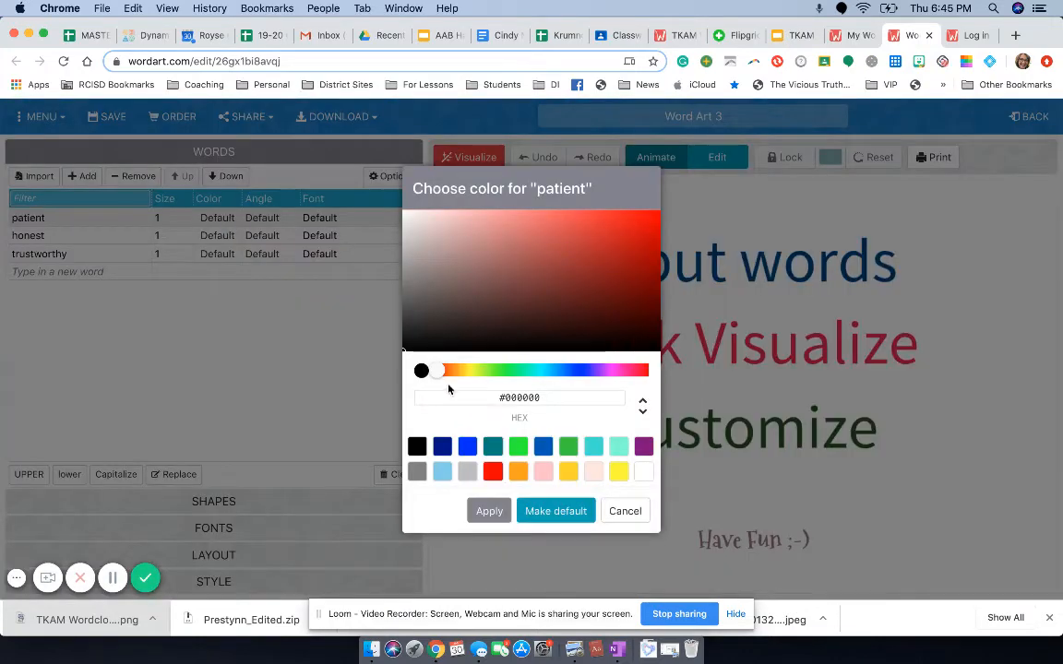
left_click(620, 511)
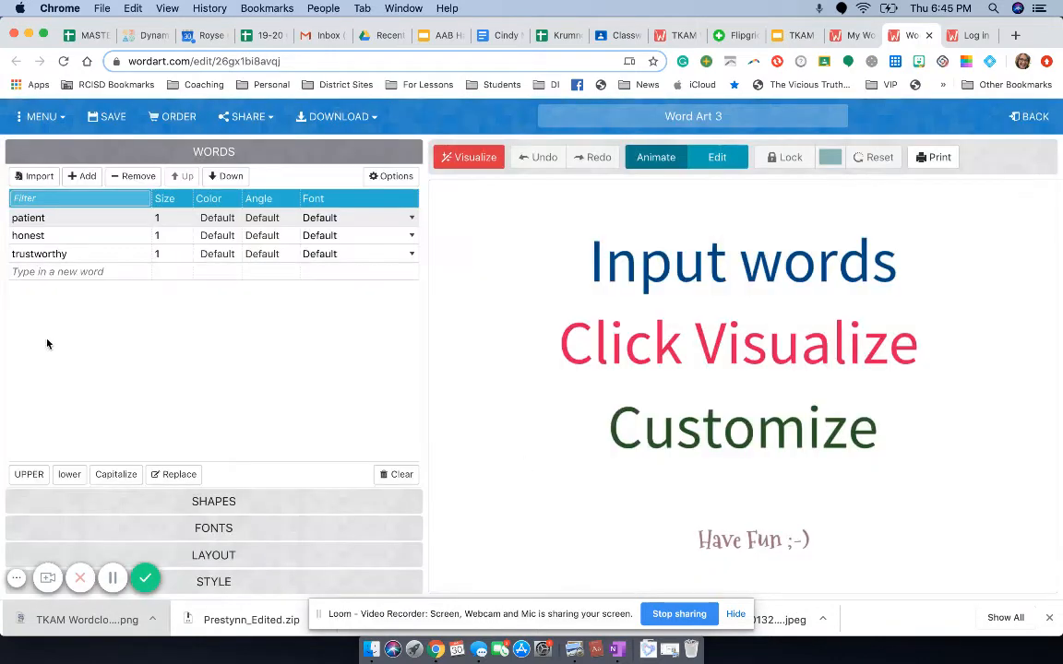
Step: Add "caring" as a new word at the end of the word list
left_click(77, 271)
type("ca")
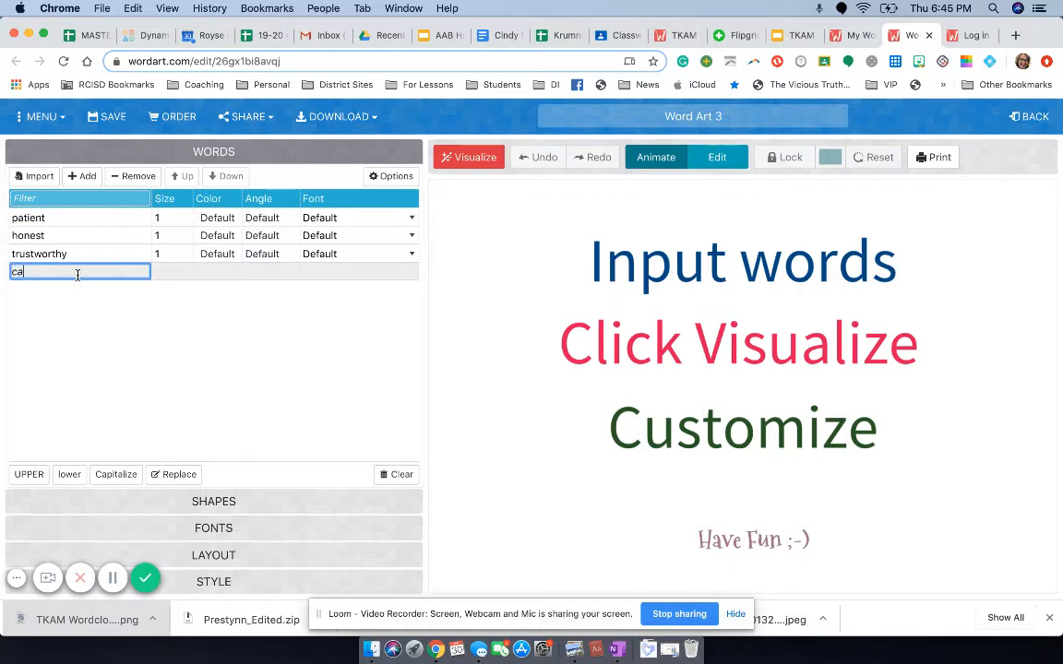
type("ring")
key("Return")
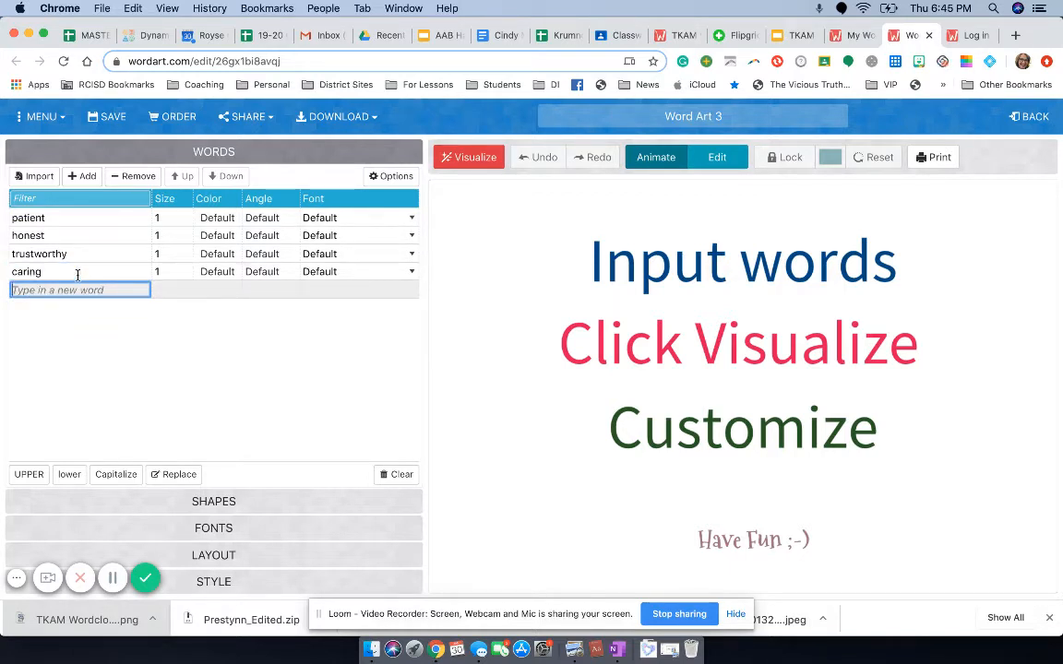
Step: Set the word sizes to 10 for patient, 9 for honest, 8 for trustworthy and 7 for caring
left_click(165, 218)
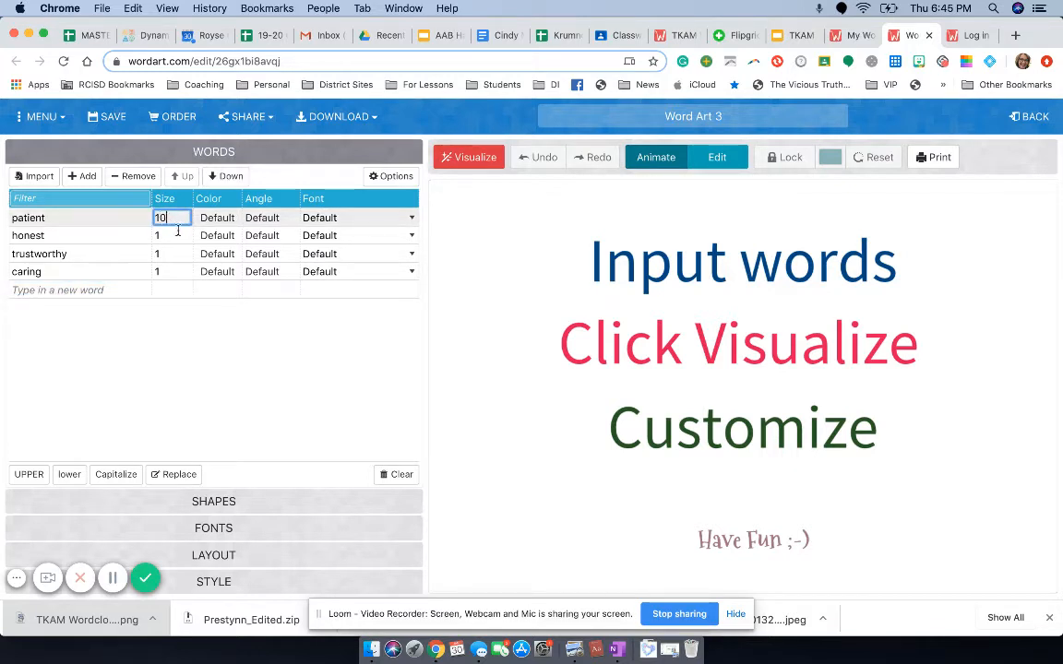
left_click(177, 235)
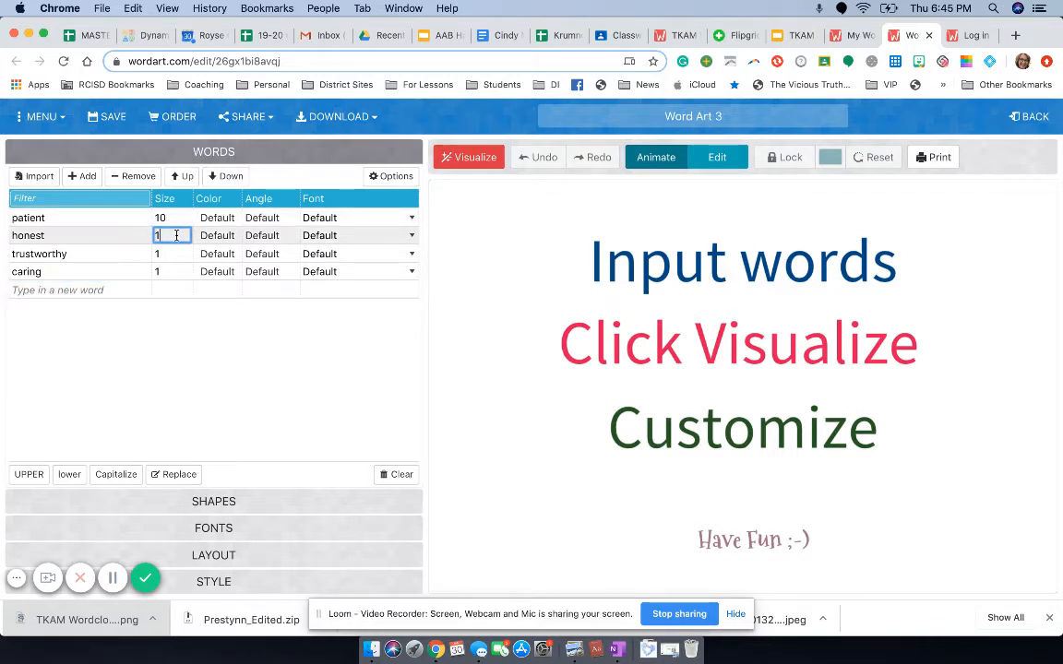
key("BackSpace")
left_click(171, 256)
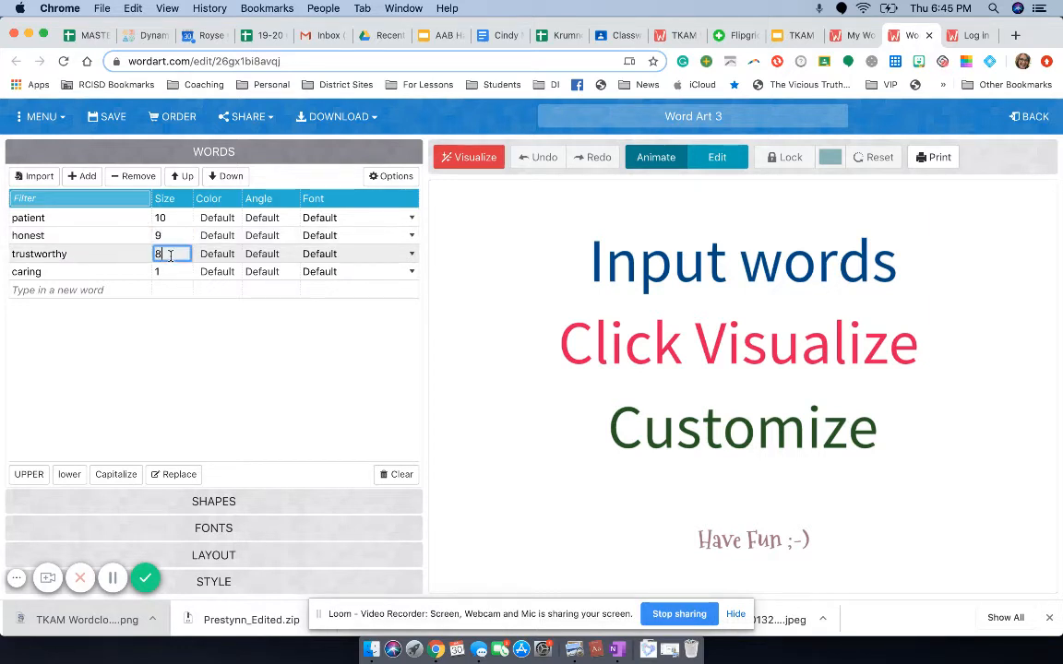
left_click(172, 274)
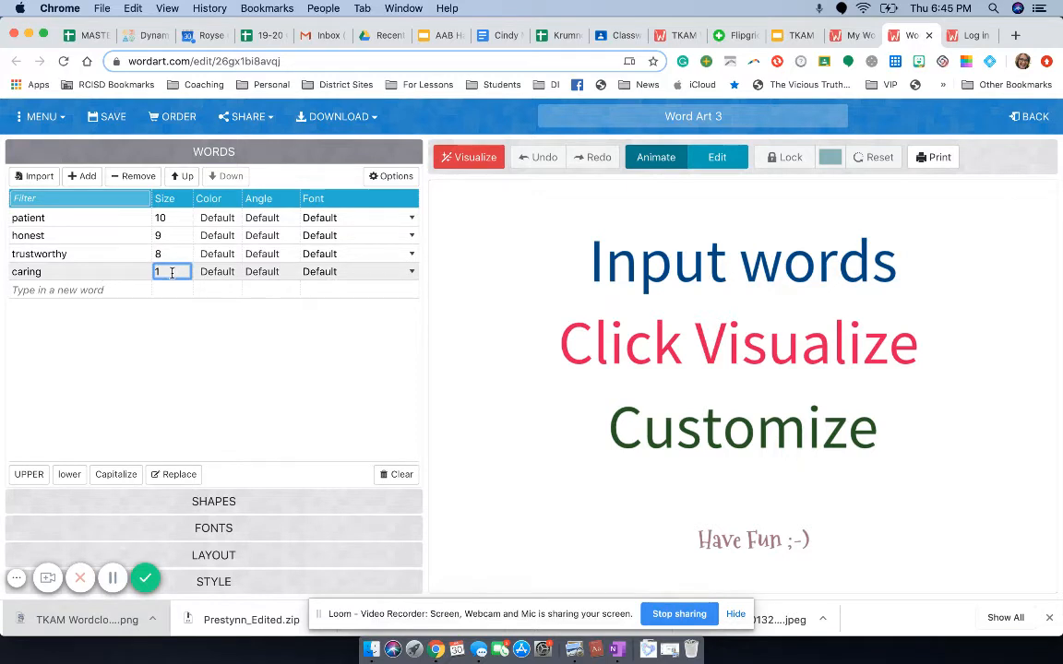
Step: Add the author's first name as a new word and set its size to 10
left_click(102, 291)
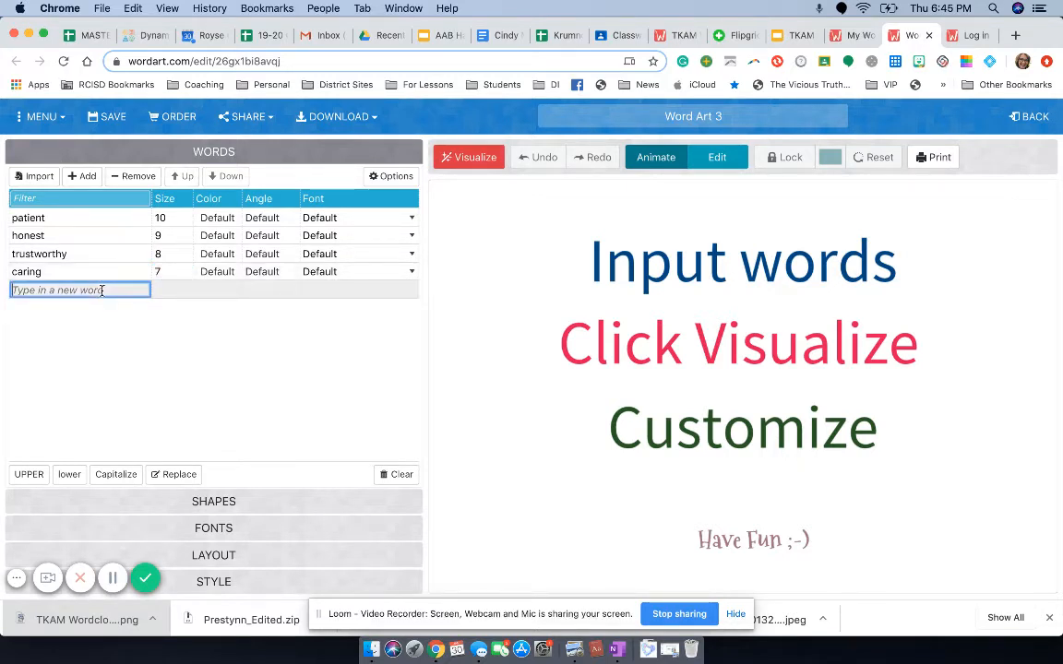
type("Lisa")
key("Return")
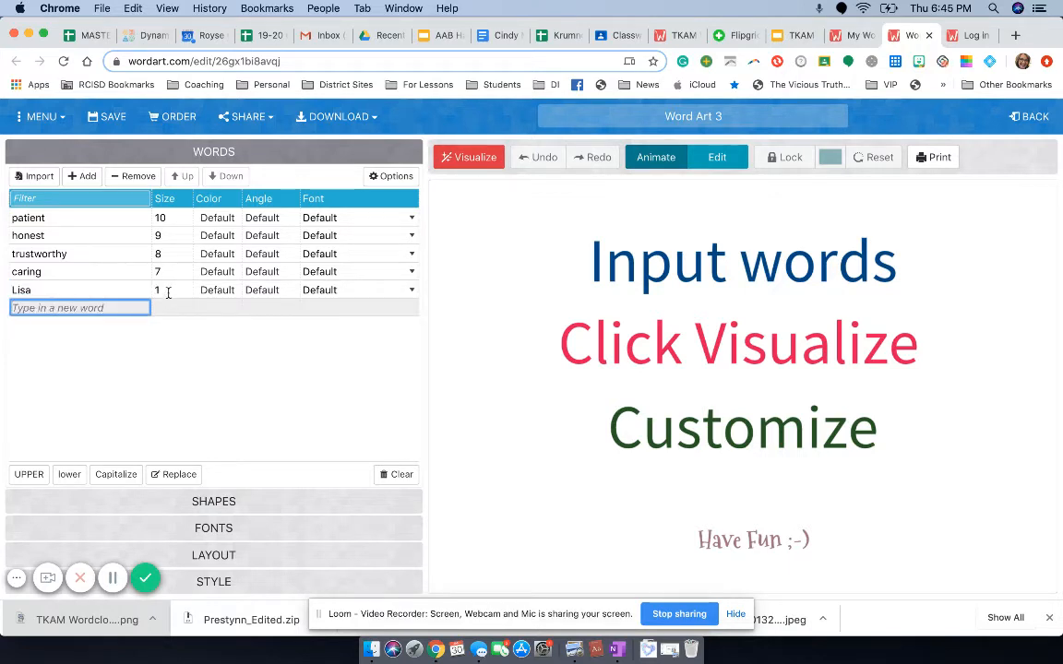
left_click(168, 292)
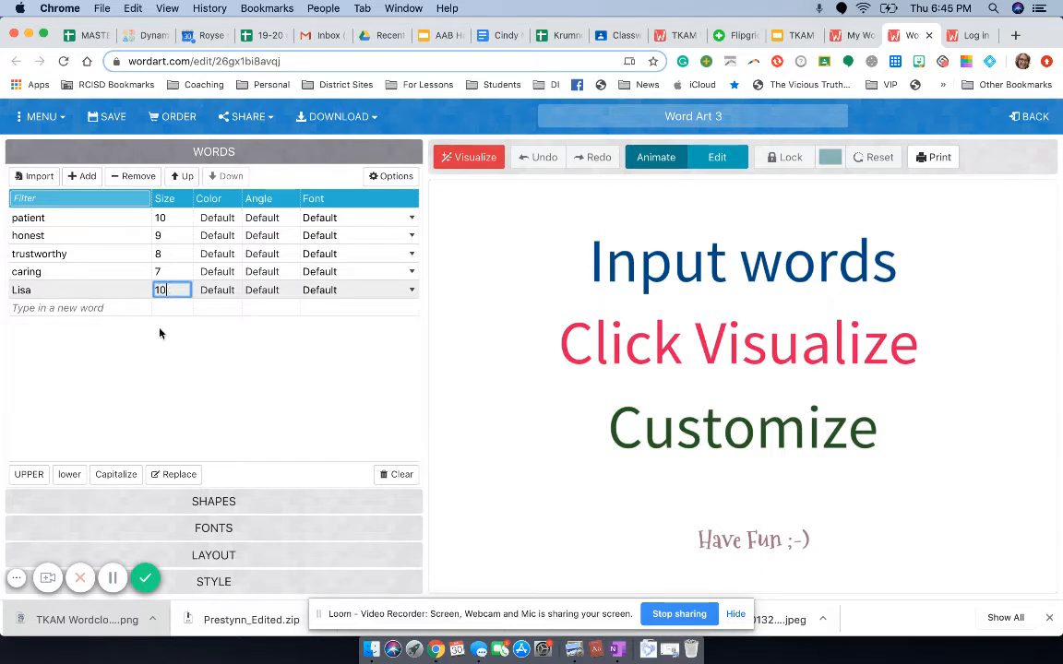
left_click(151, 366)
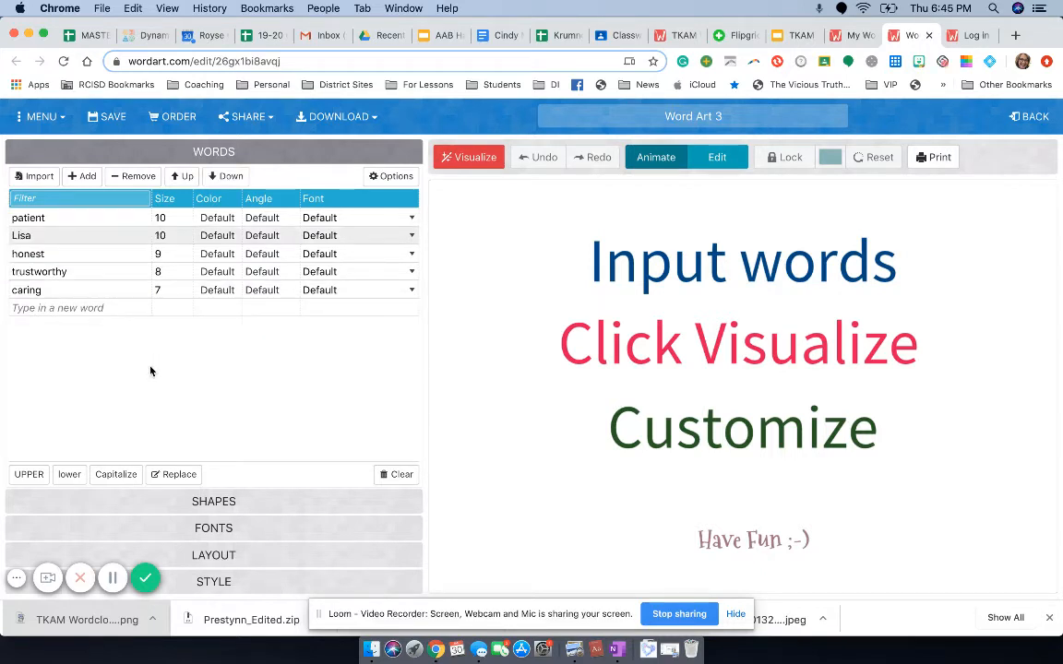
Step: Visualize the cloud, then set the font to Bubblegum Sans Regular for patient and Calligraffitti Regular for the first-name word
left_click(464, 161)
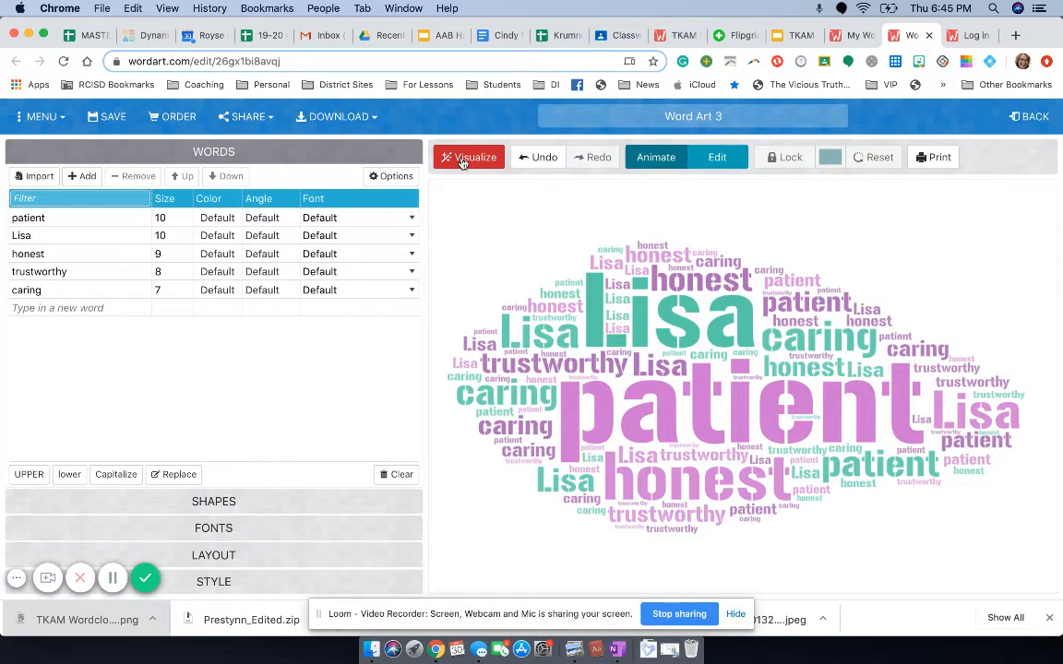
left_click(357, 220)
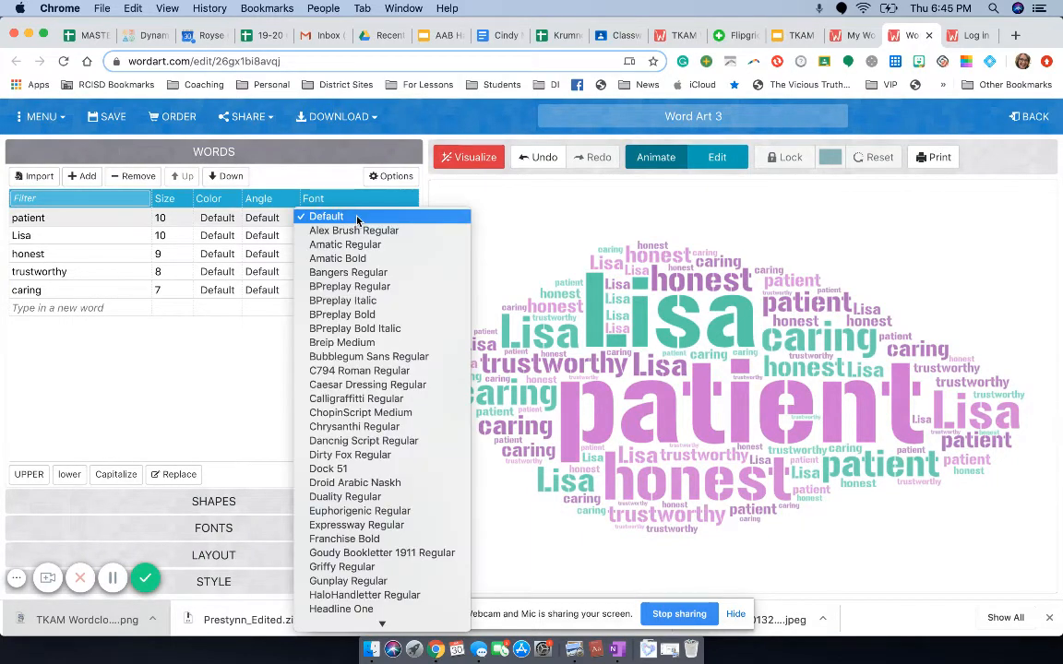
left_click(362, 358)
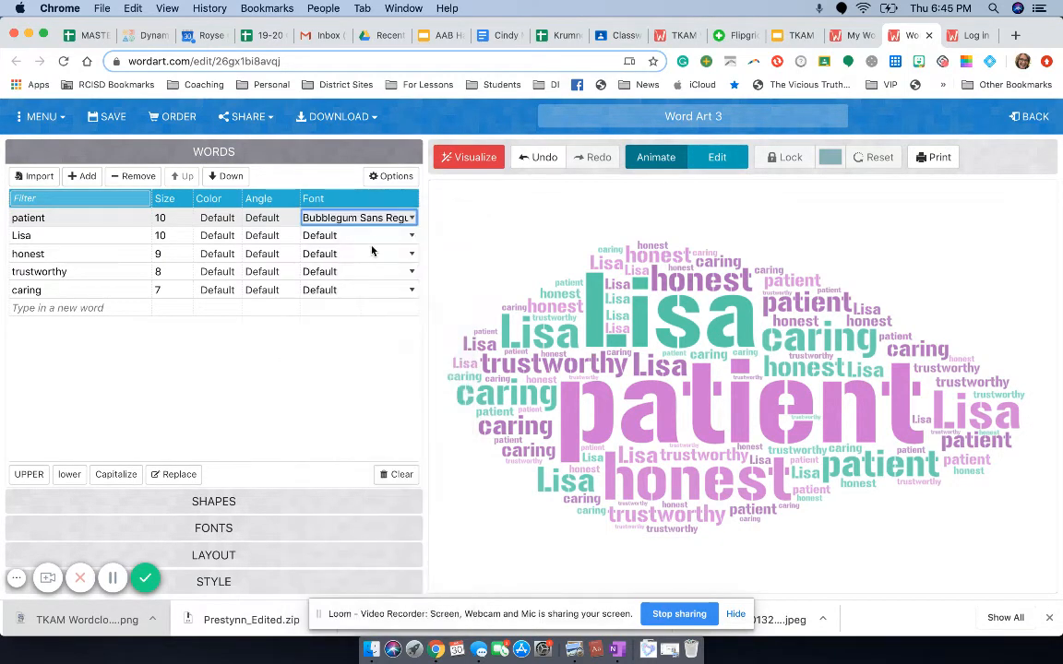
left_click(346, 235)
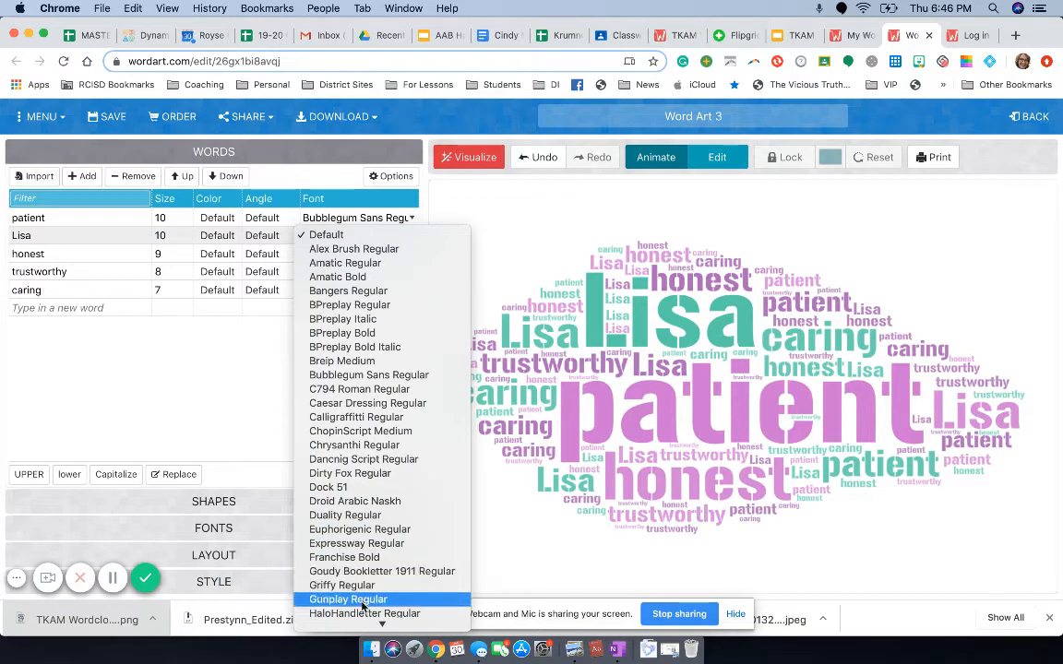
left_click(386, 421)
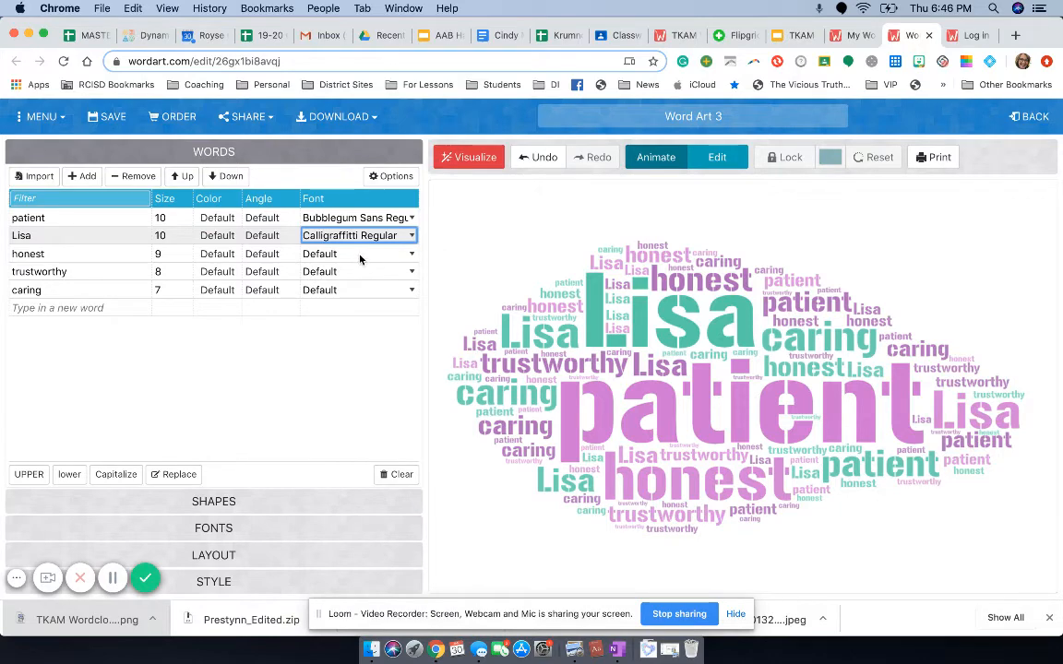
Step: Color the word patient blue (#0000FF) and the first-name word black (#000000)
left_click(219, 218)
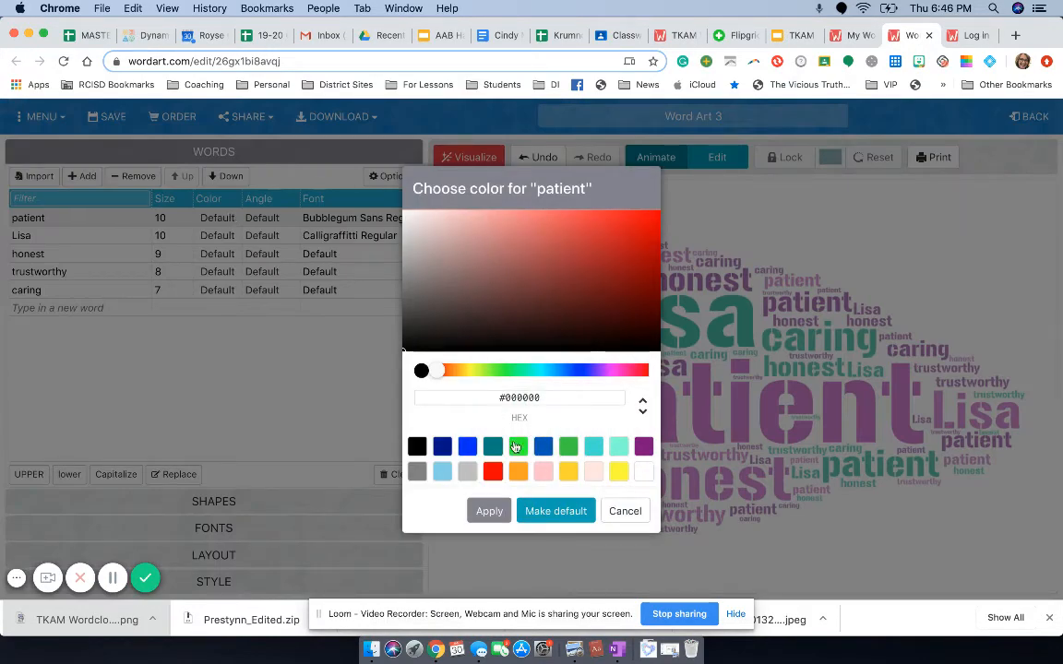
left_click(466, 446)
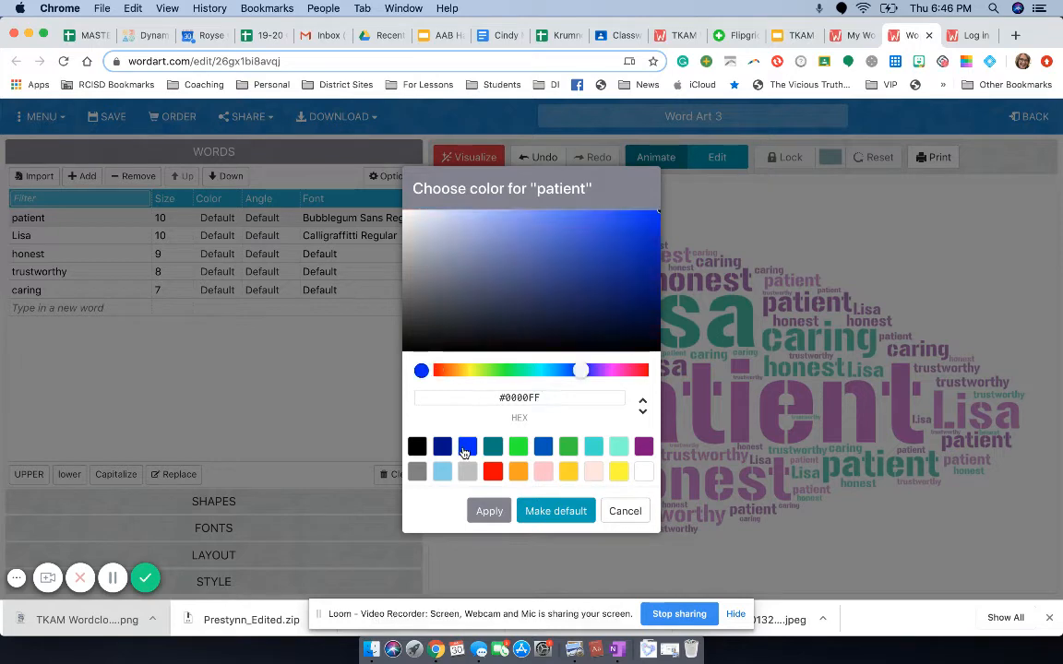
left_click(489, 510)
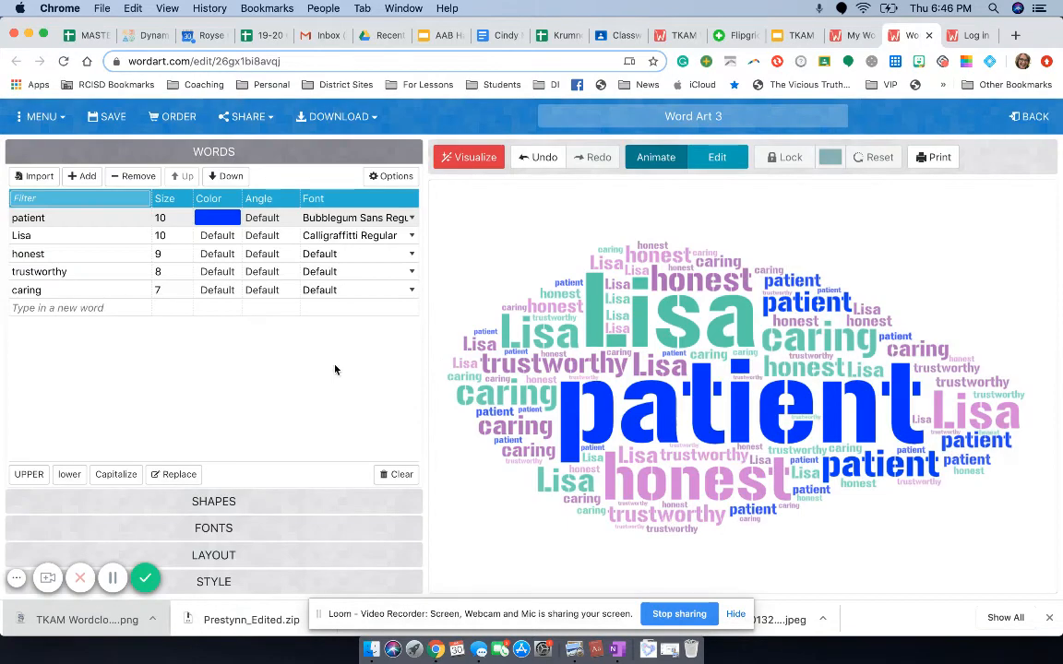
left_click(218, 238)
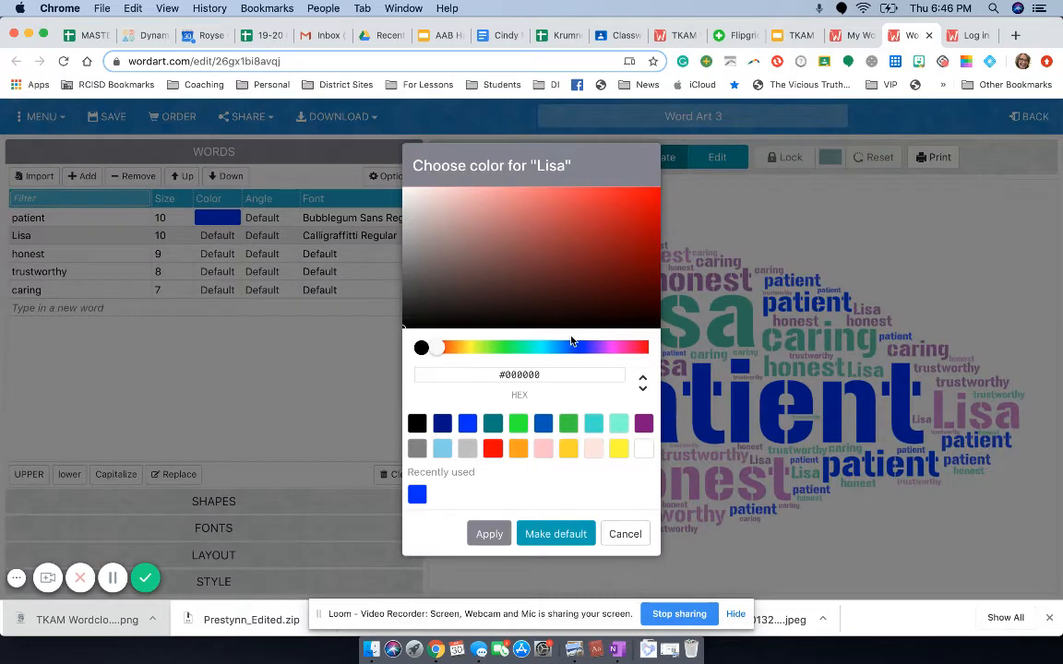
left_click(616, 347)
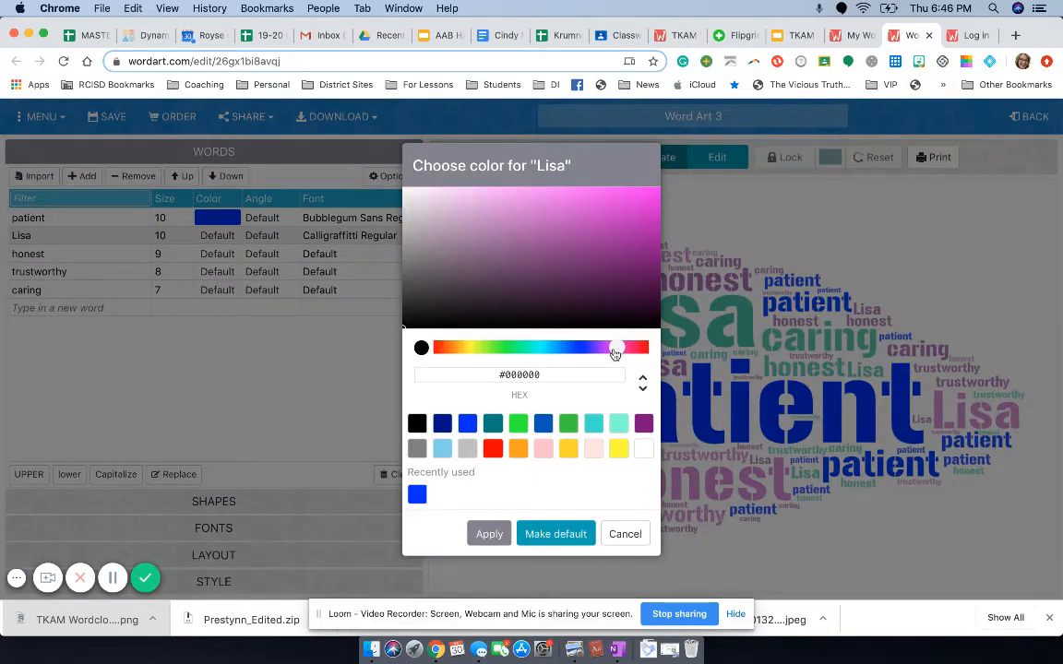
left_click(490, 534)
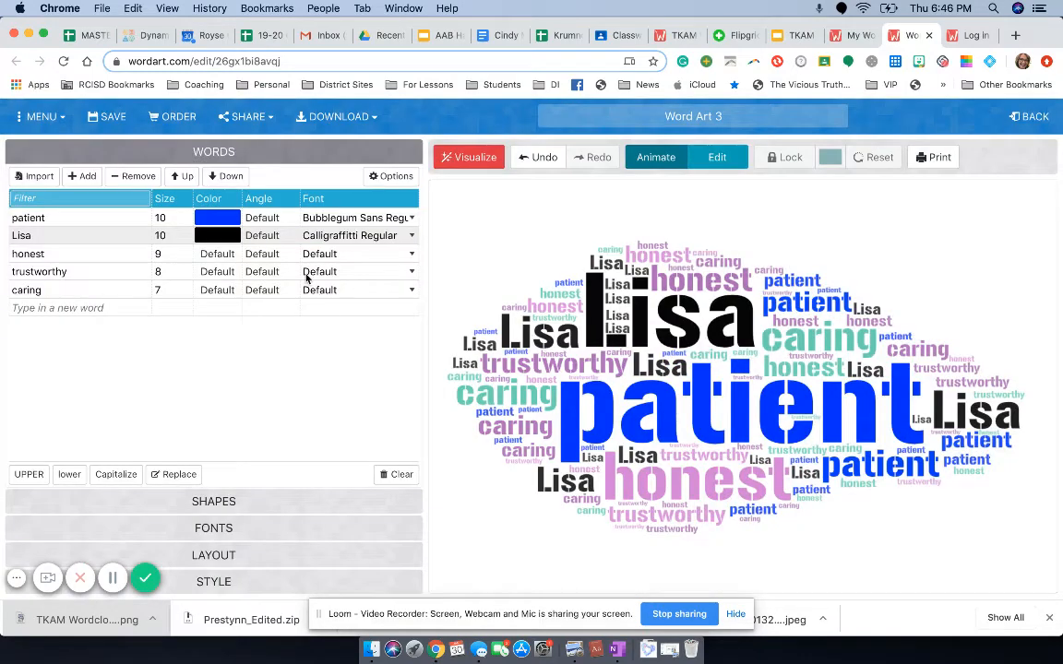
left_click(271, 229)
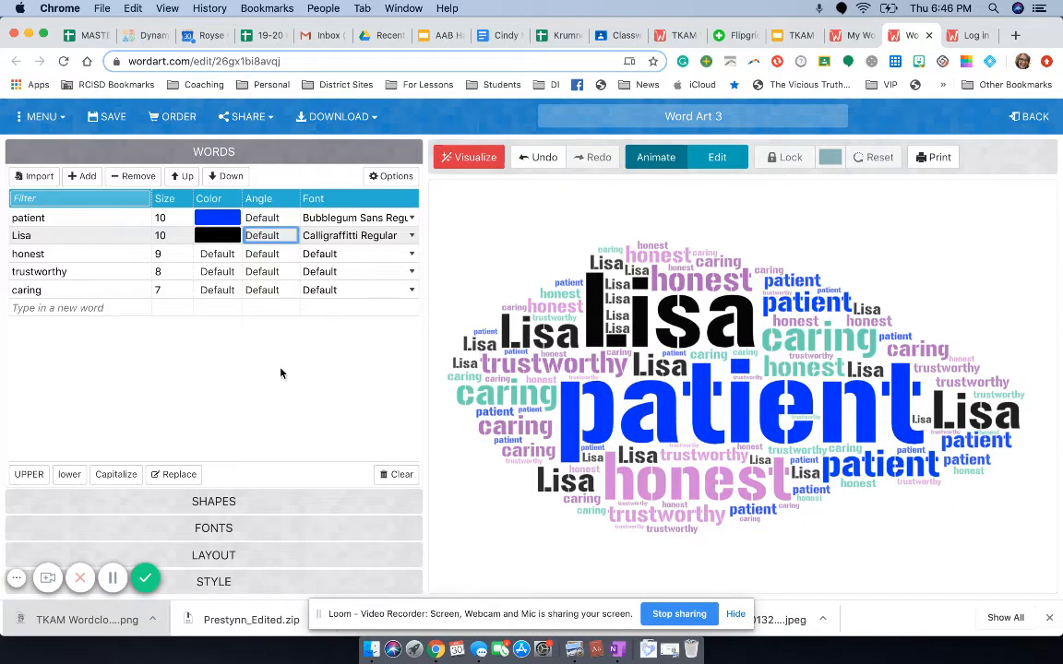
Step: Browse the Clouds and Emoji shapes, then choose the pink heart with a darker inner heart from the Hearts category
left_click(217, 509)
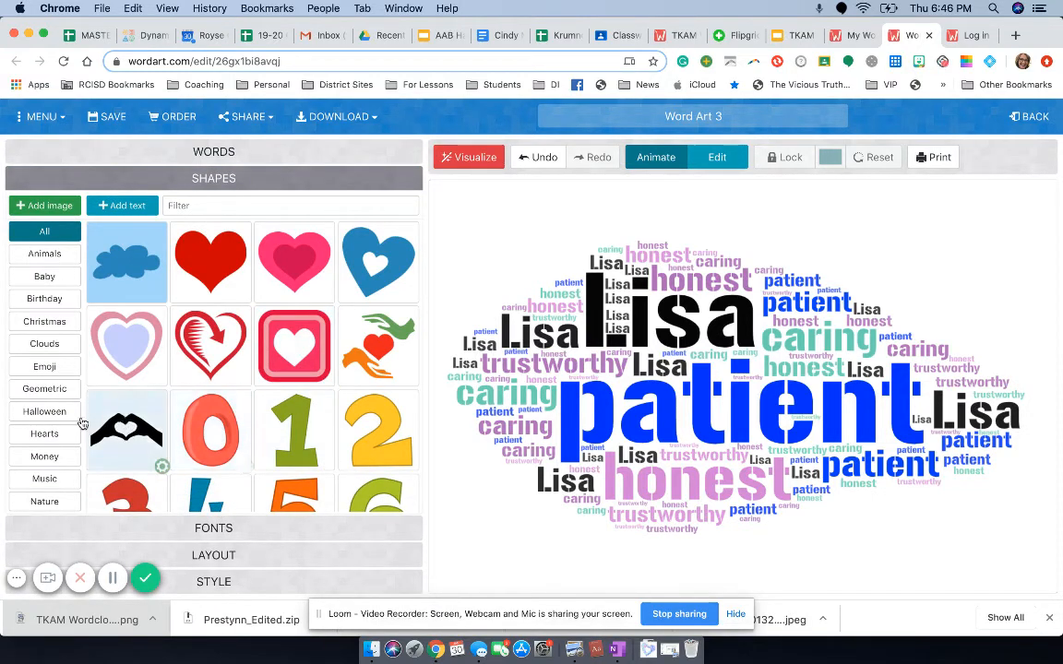
left_click(52, 347)
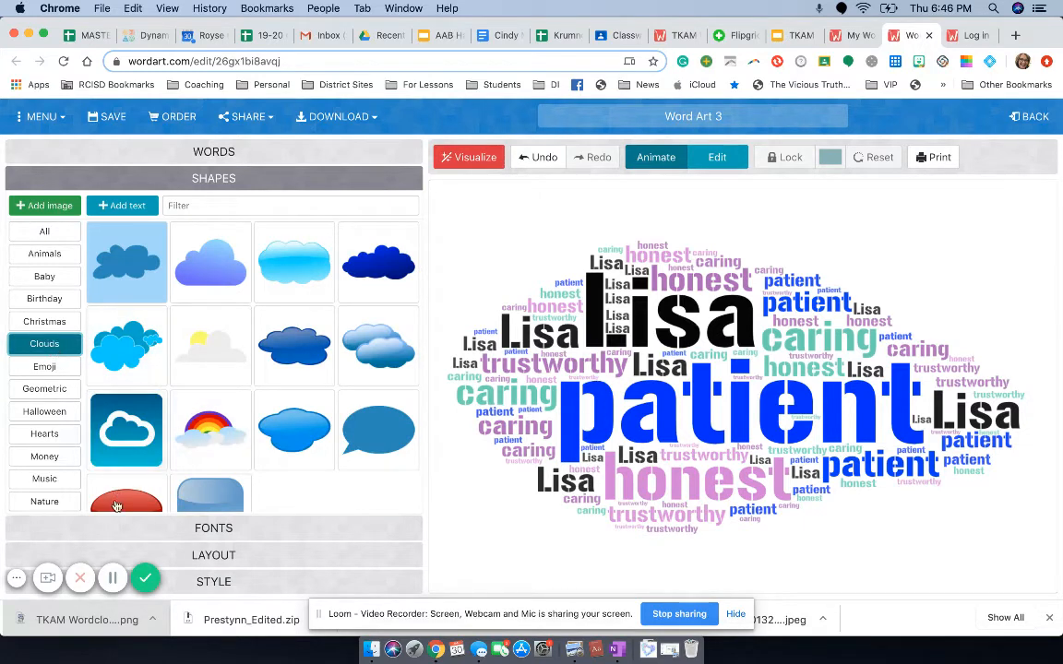
left_click(56, 373)
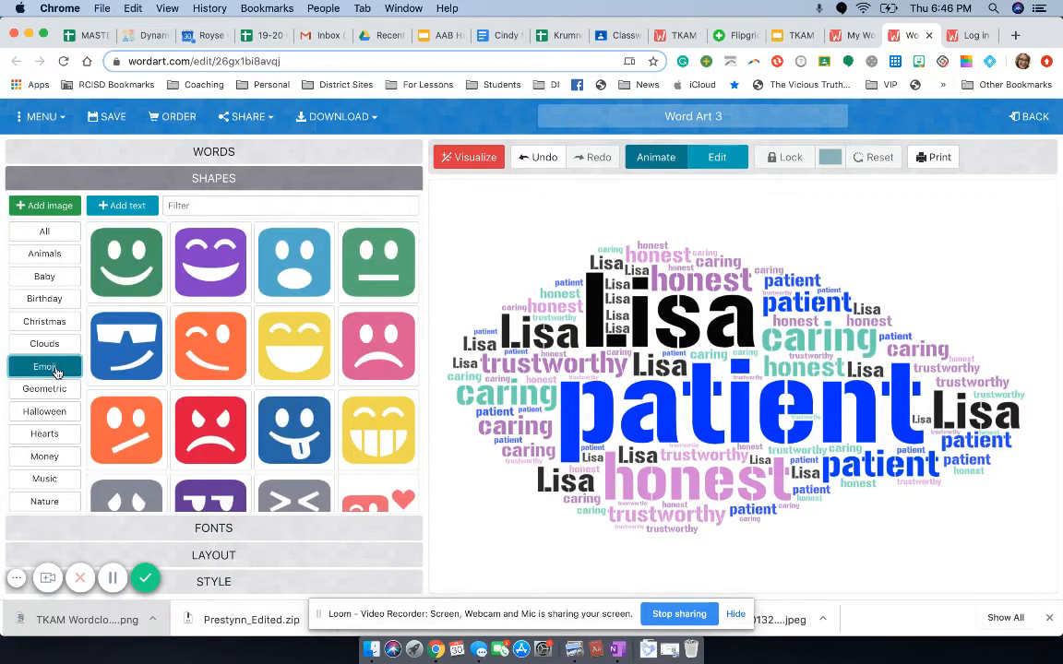
left_click(53, 439)
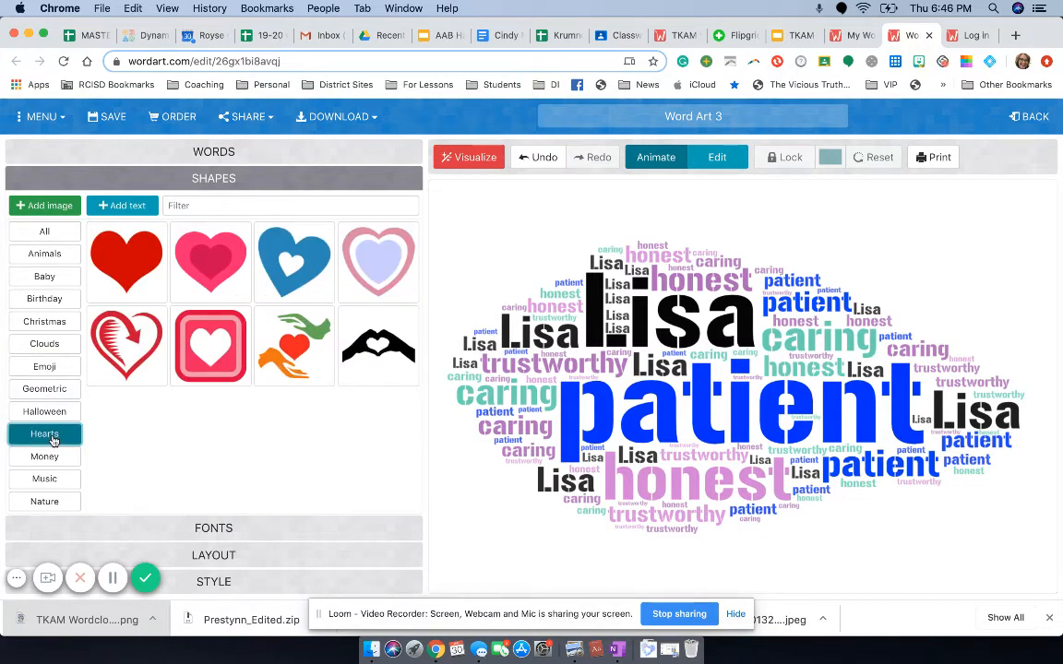
left_click(211, 266)
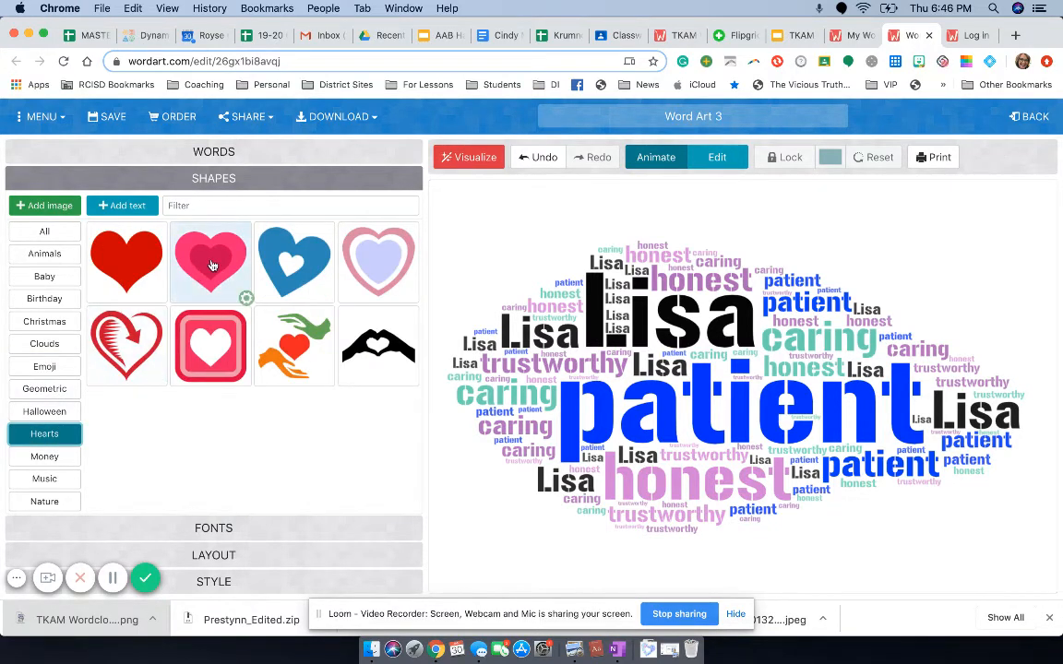
left_click(212, 266)
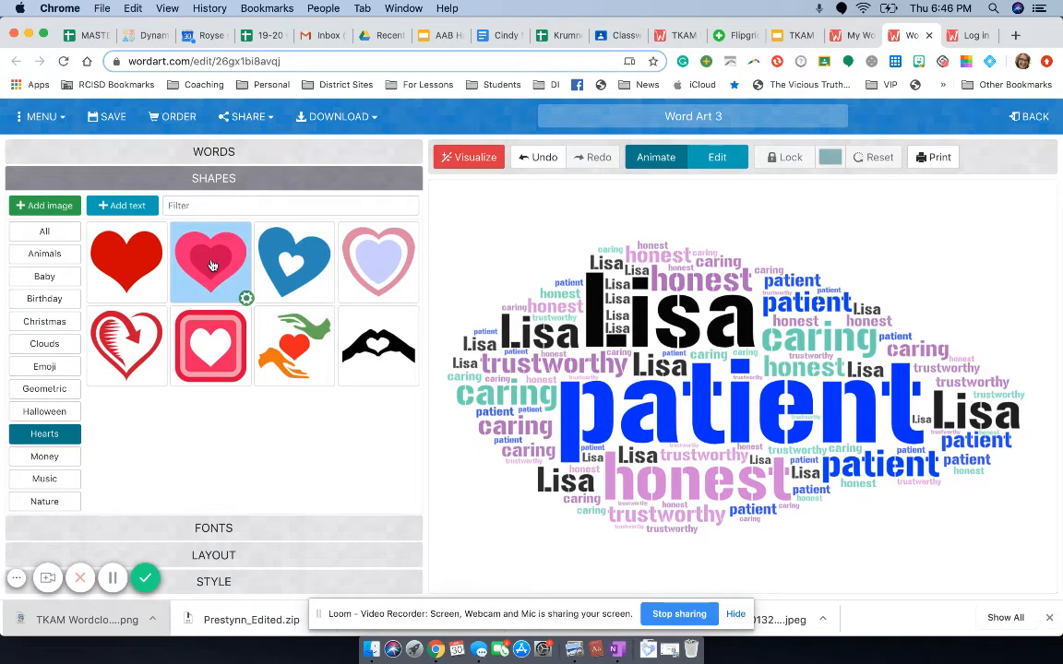
Step: Try the Random and Positive Slope layouts, then choose Dancing Words for the word cloud
left_click(220, 529)
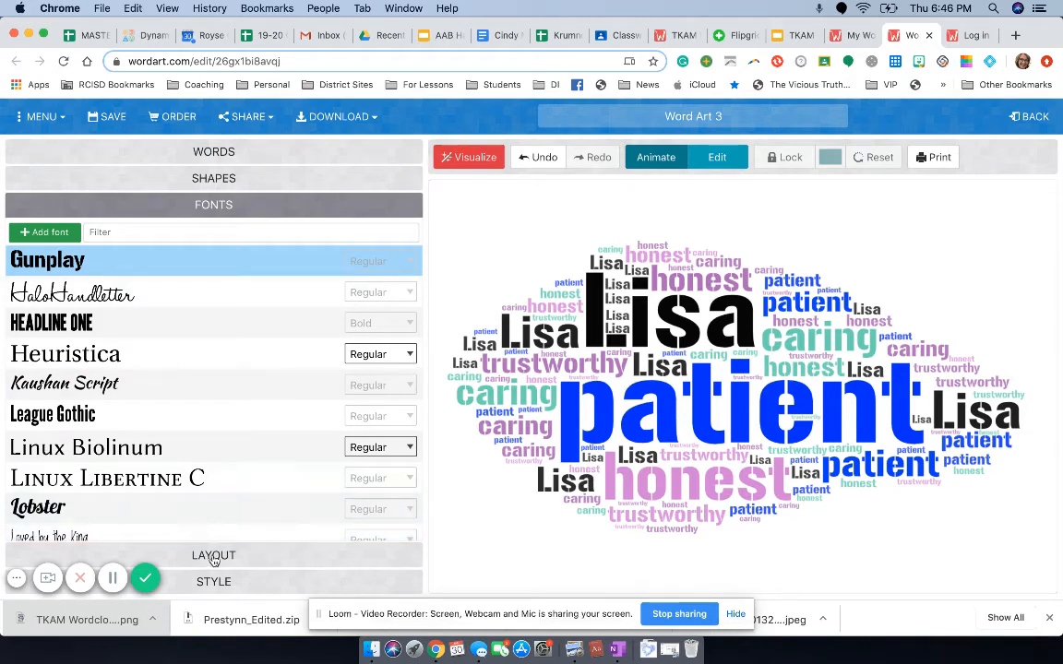
left_click(214, 558)
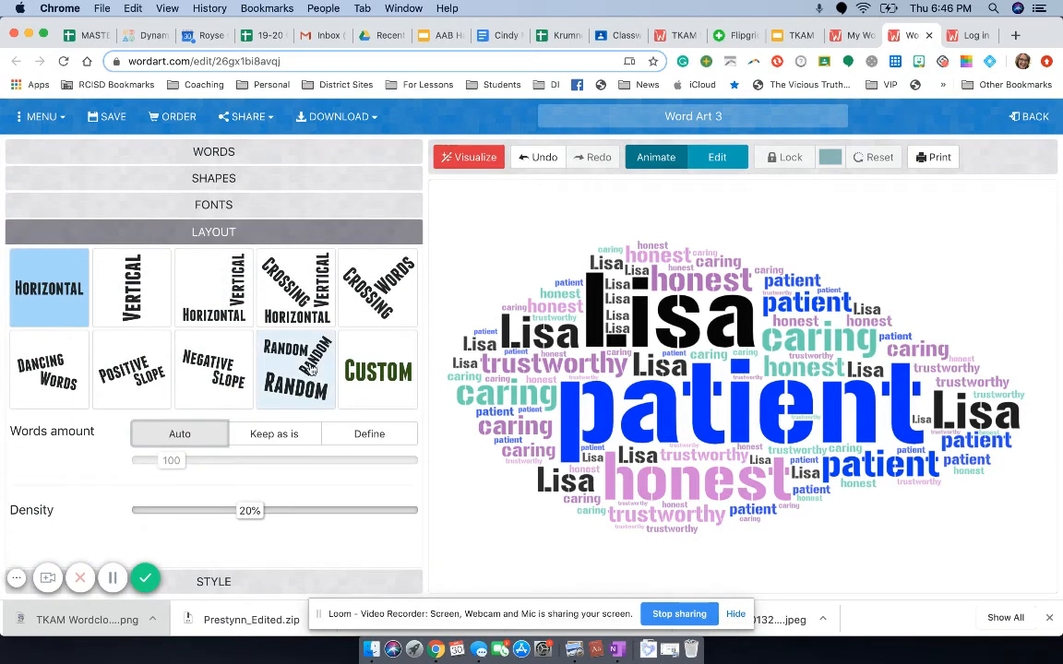
left_click(311, 367)
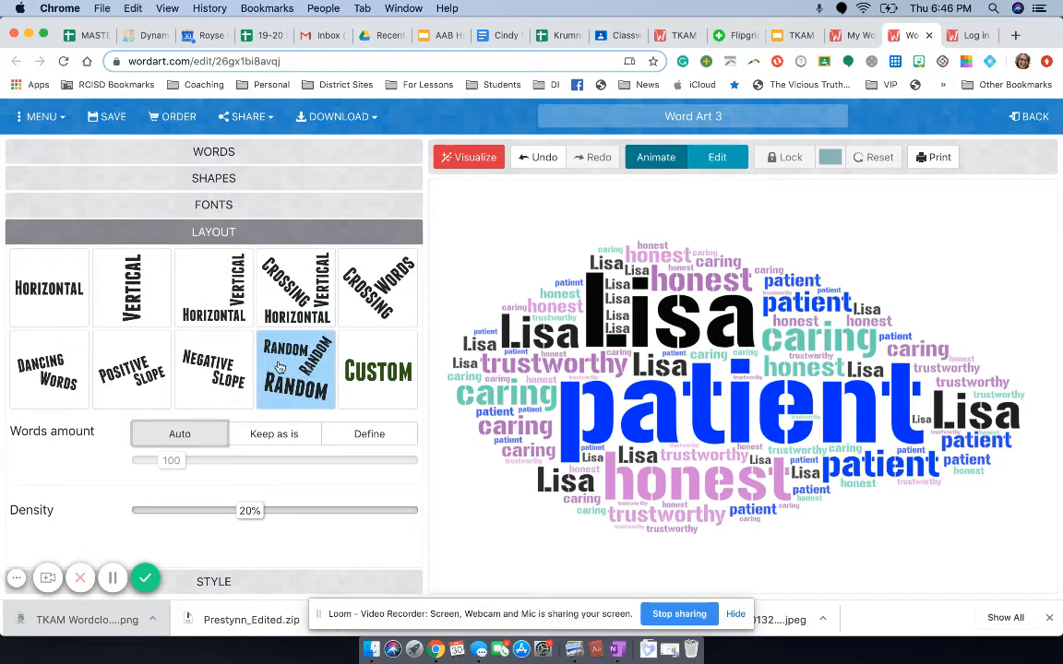
left_click(131, 379)
left_click(43, 373)
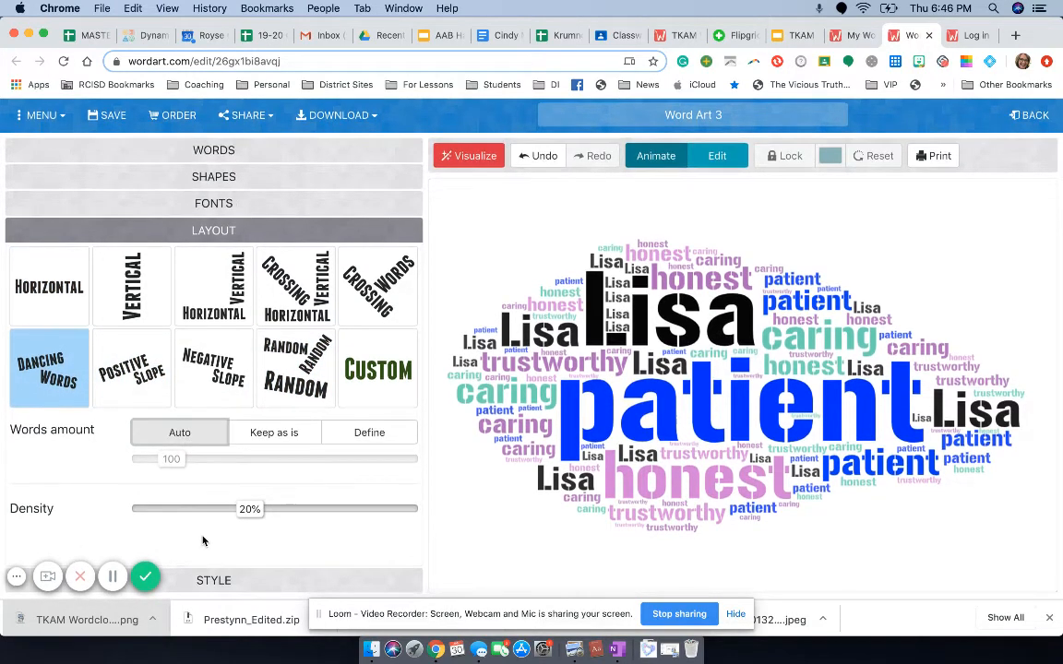
Step: Switch the word colors to Custom and set the rollover box color to green (RGB 50, 205, 50)
left_click(212, 582)
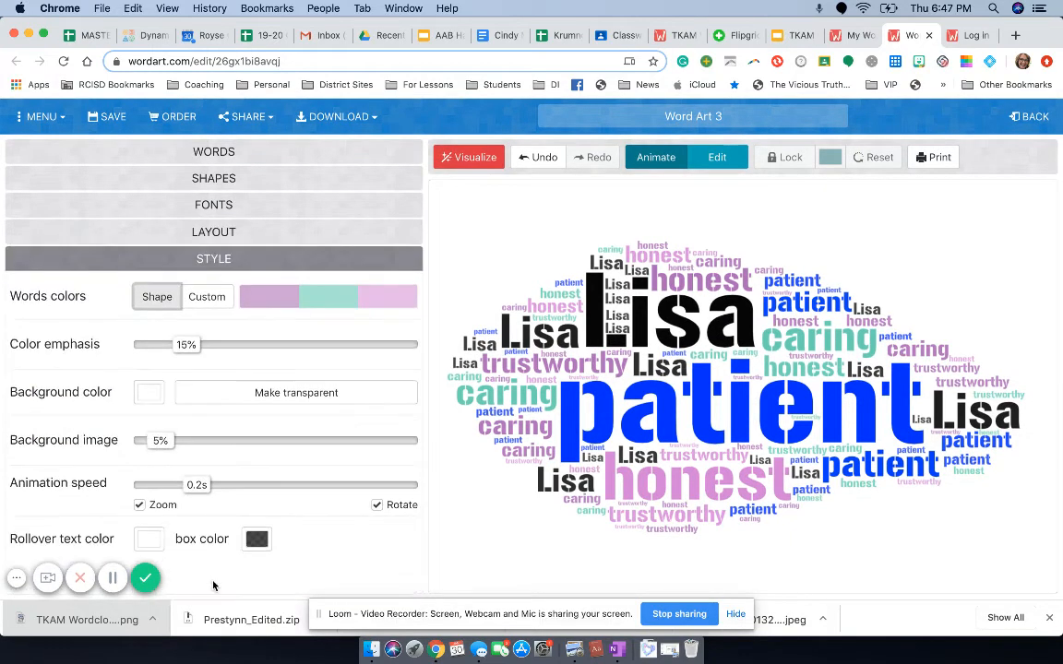
left_click(208, 297)
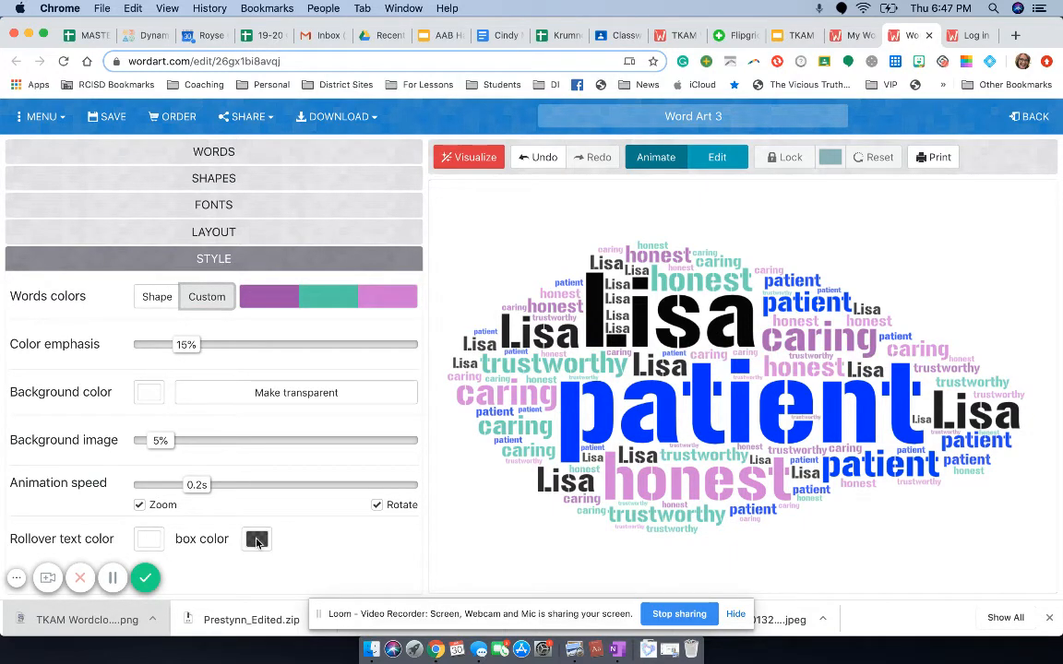
left_click(256, 539)
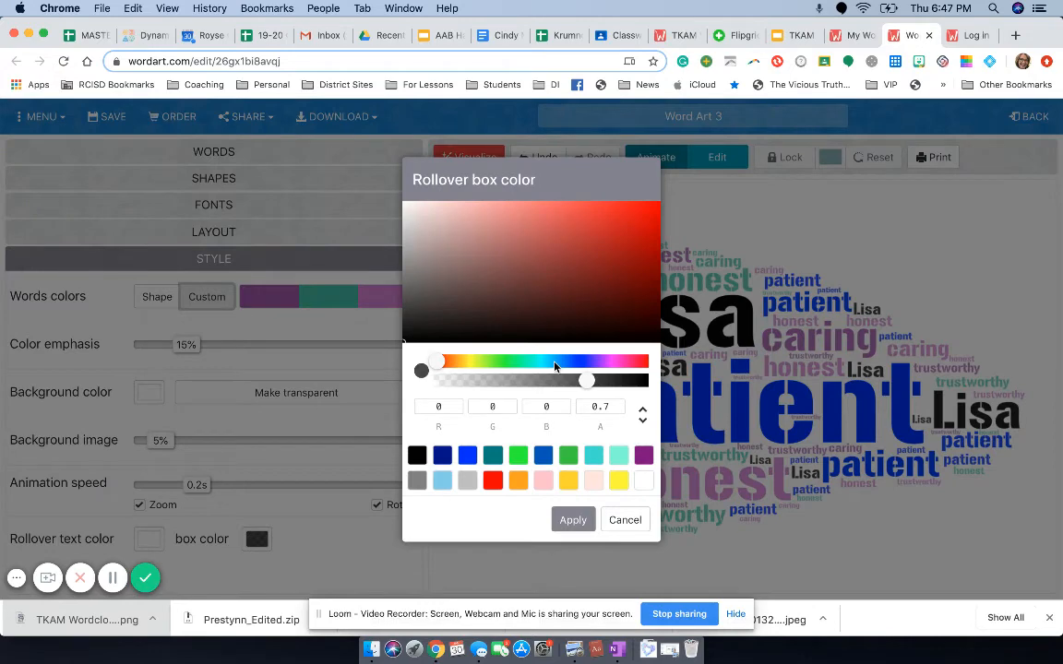
left_click(569, 455)
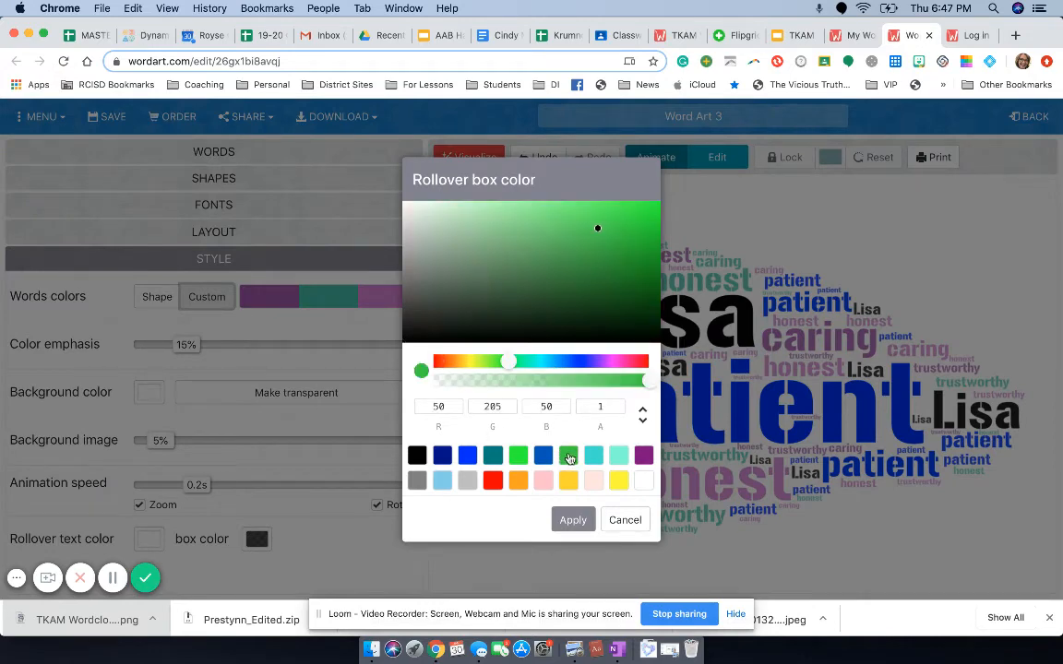
left_click(572, 520)
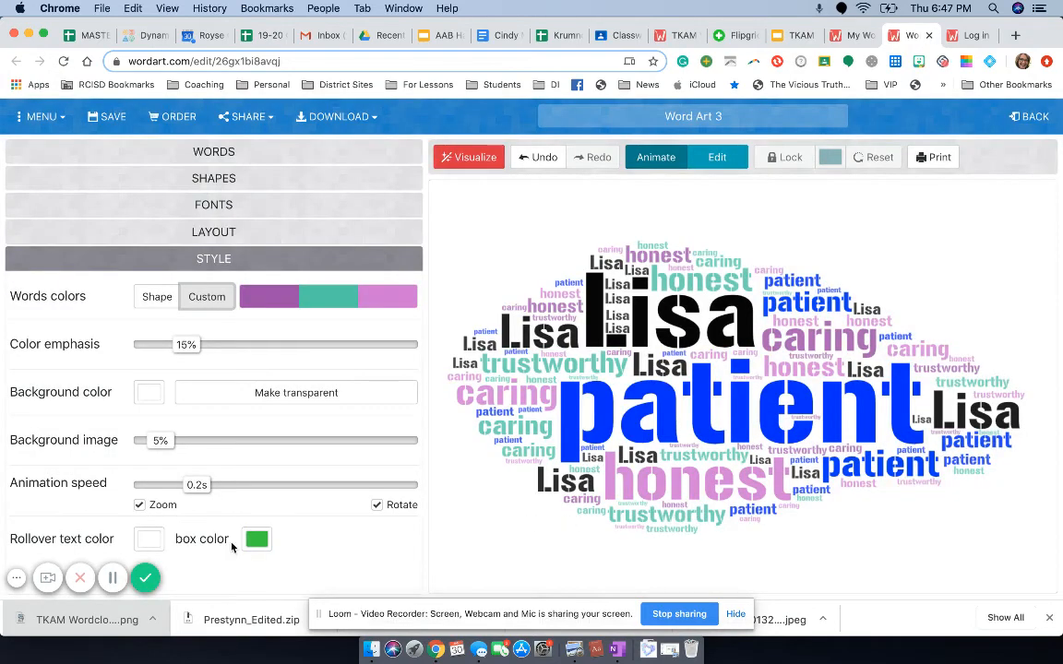
Step: Return to the word list, regenerate the word cloud with the chosen settings and save it
left_click(271, 155)
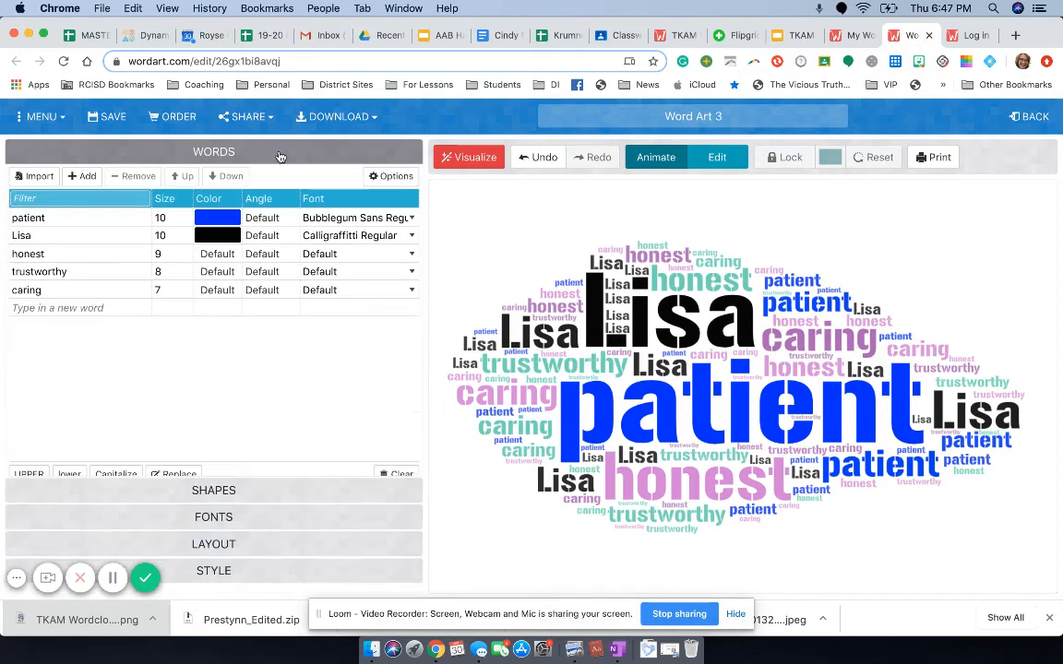
left_click(468, 159)
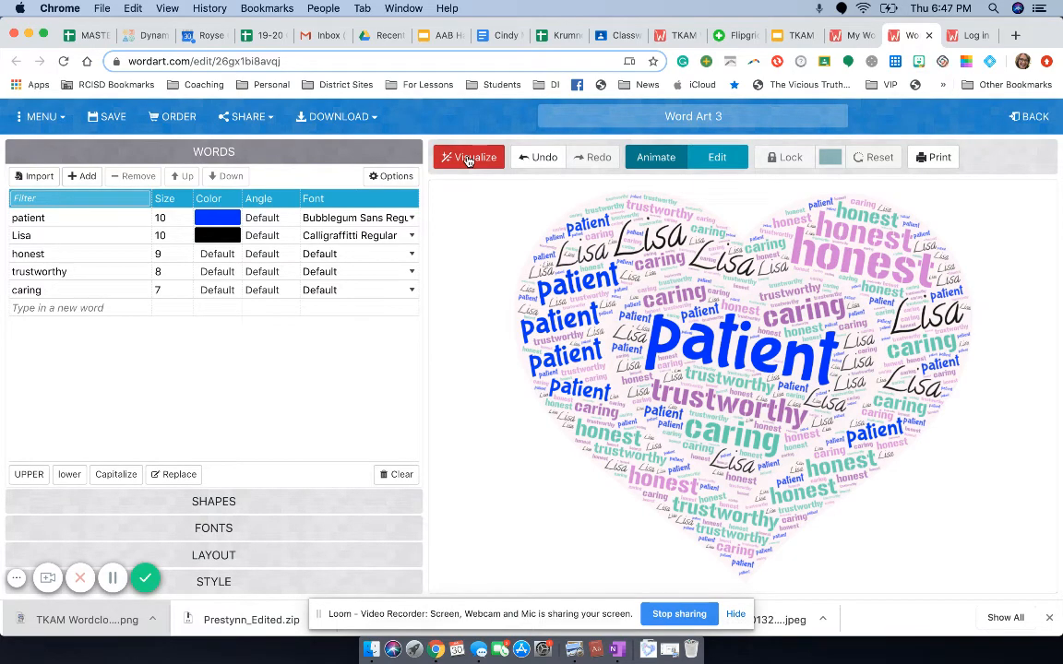
left_click(109, 118)
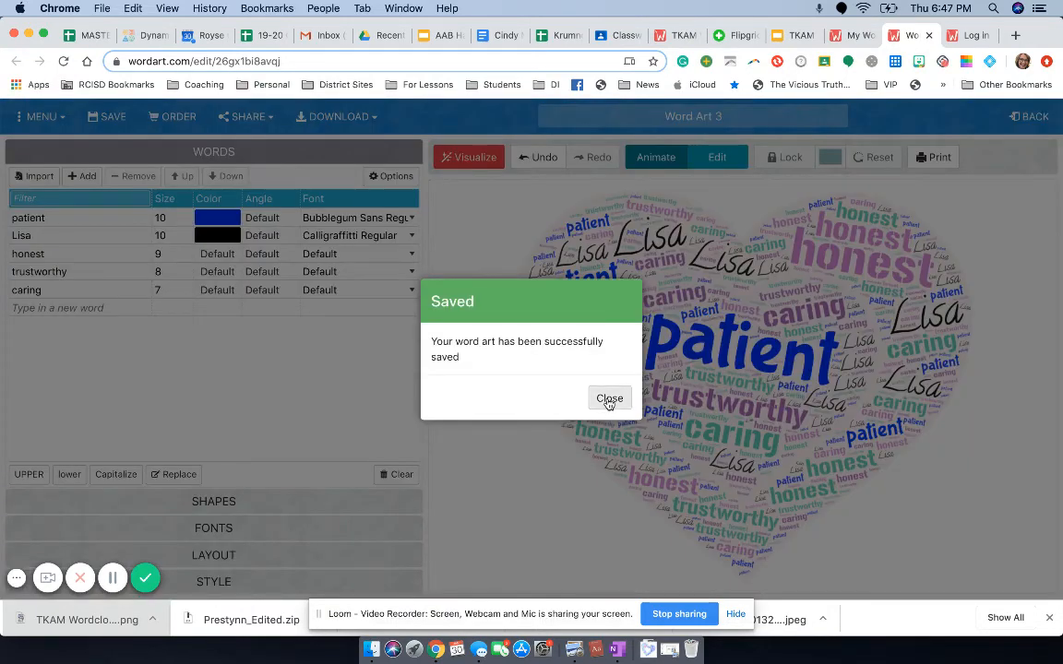
left_click(607, 402)
Step: Change the artwork title to "My Name" and save it by renaming the existing artwork
left_click_drag(707, 116, 635, 120)
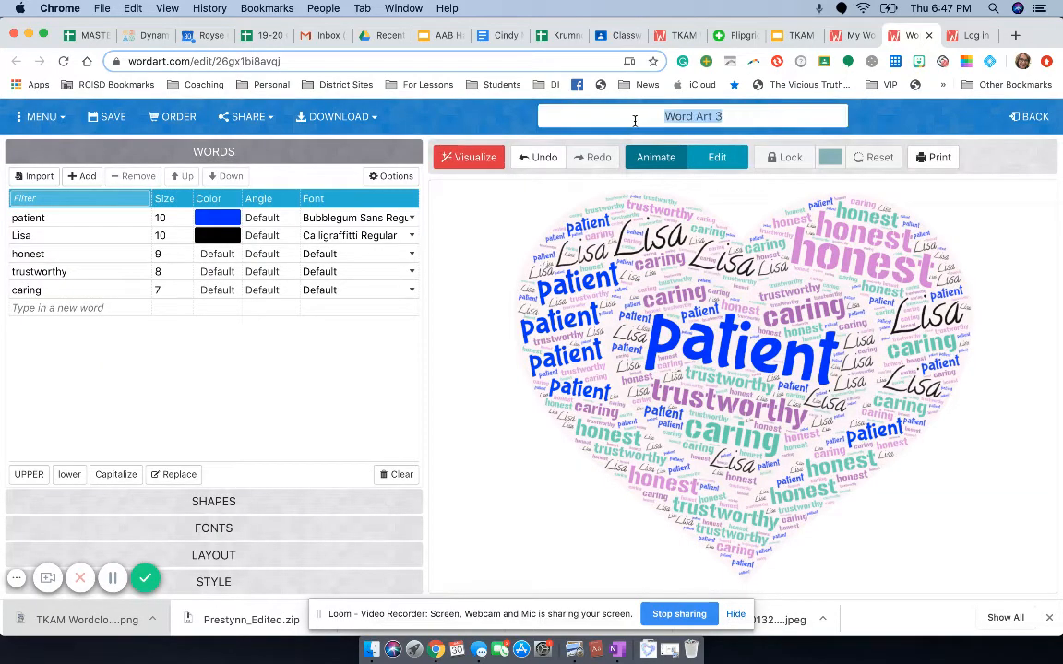
type("My Name")
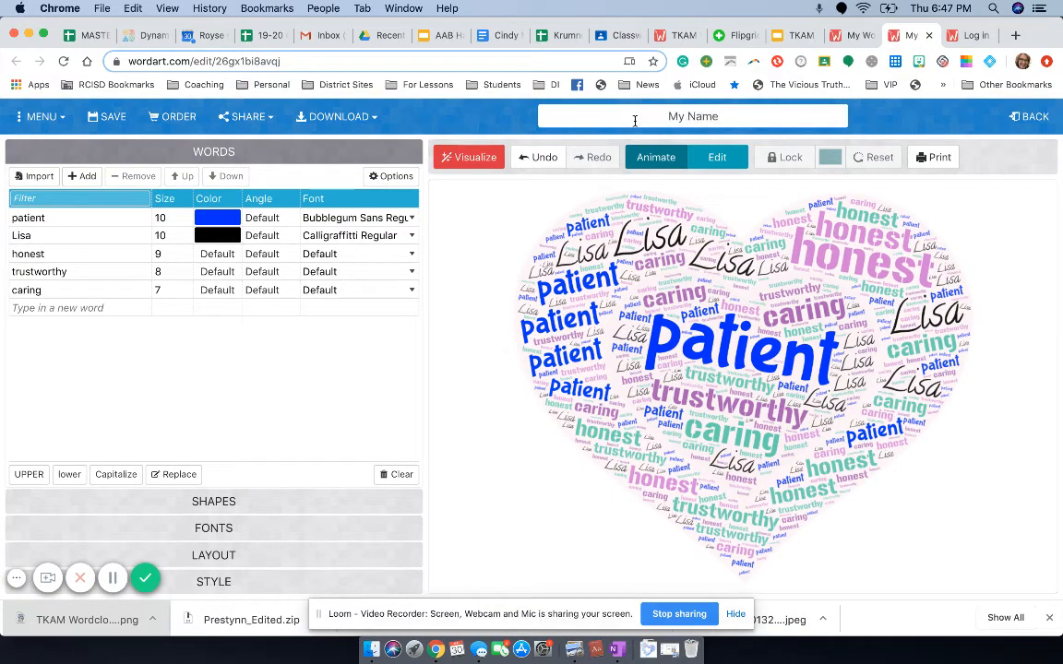
left_click(456, 232)
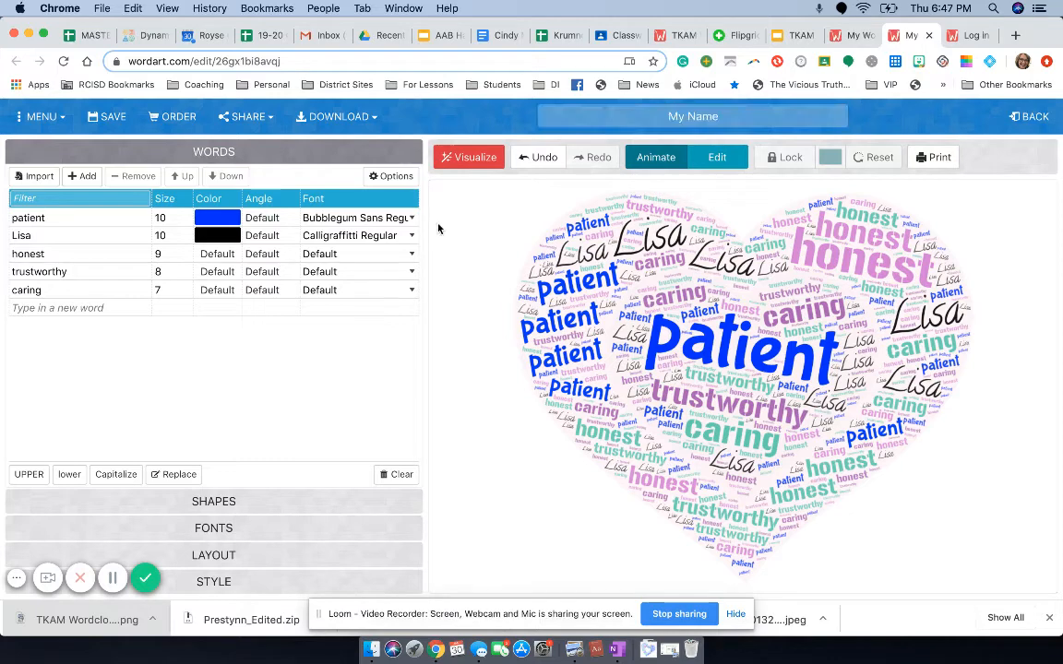
left_click(110, 120)
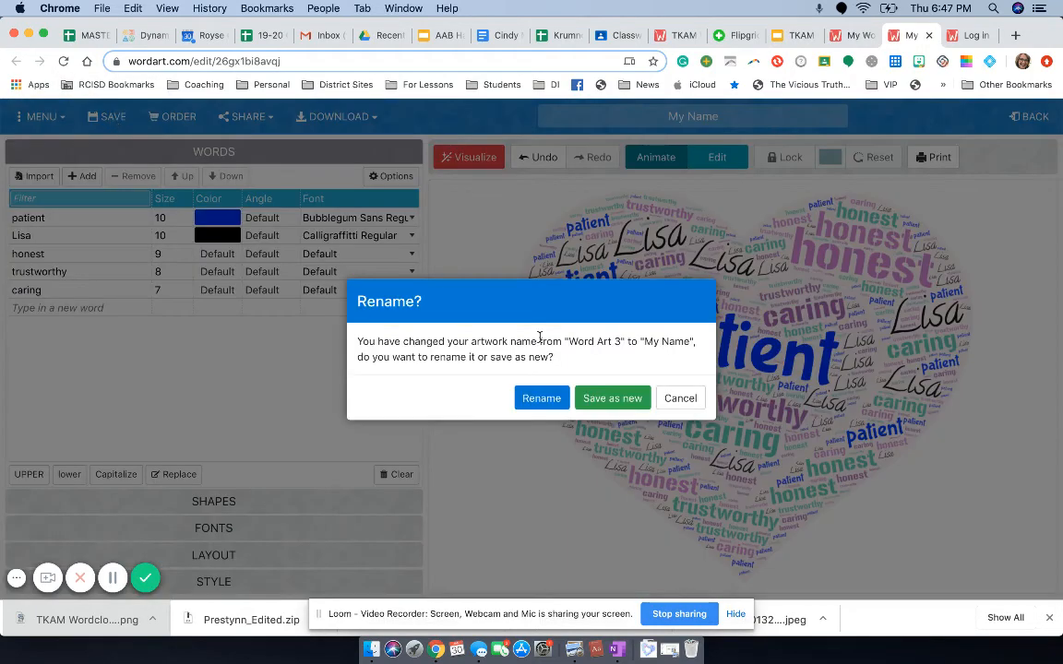
left_click(539, 402)
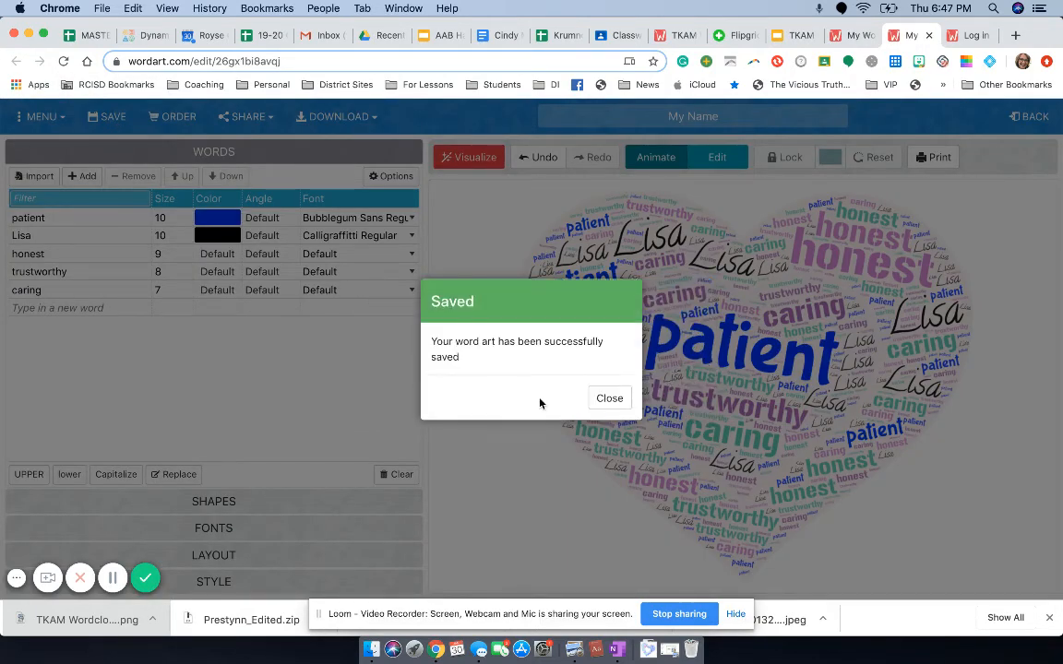
Step: Make the "My Name" artwork public and copy its share link to the clipboard
left_click(610, 399)
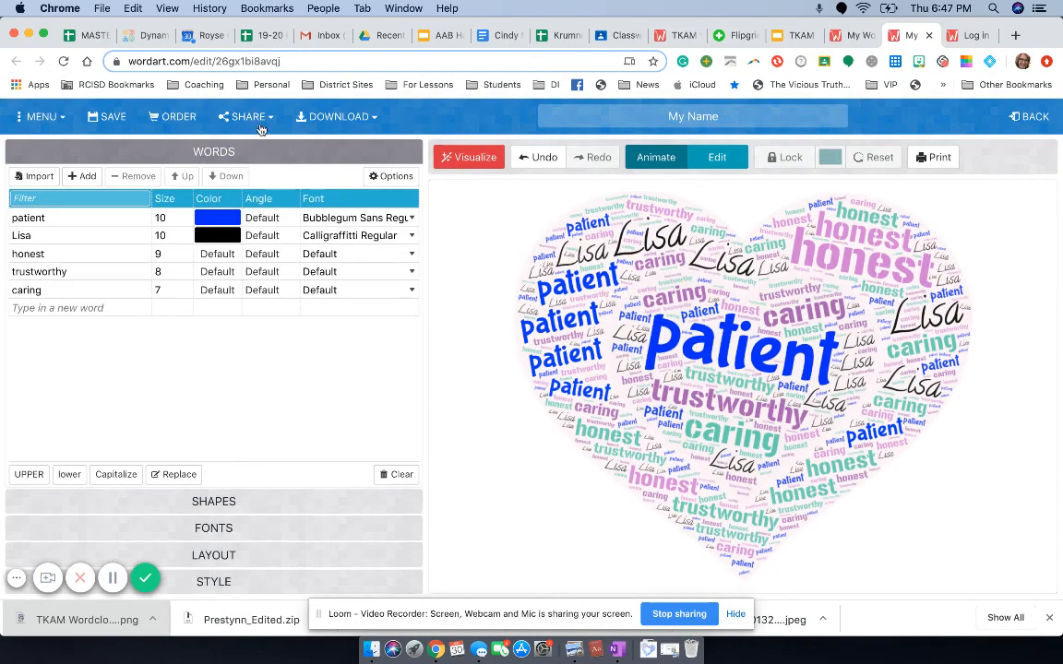
left_click(272, 123)
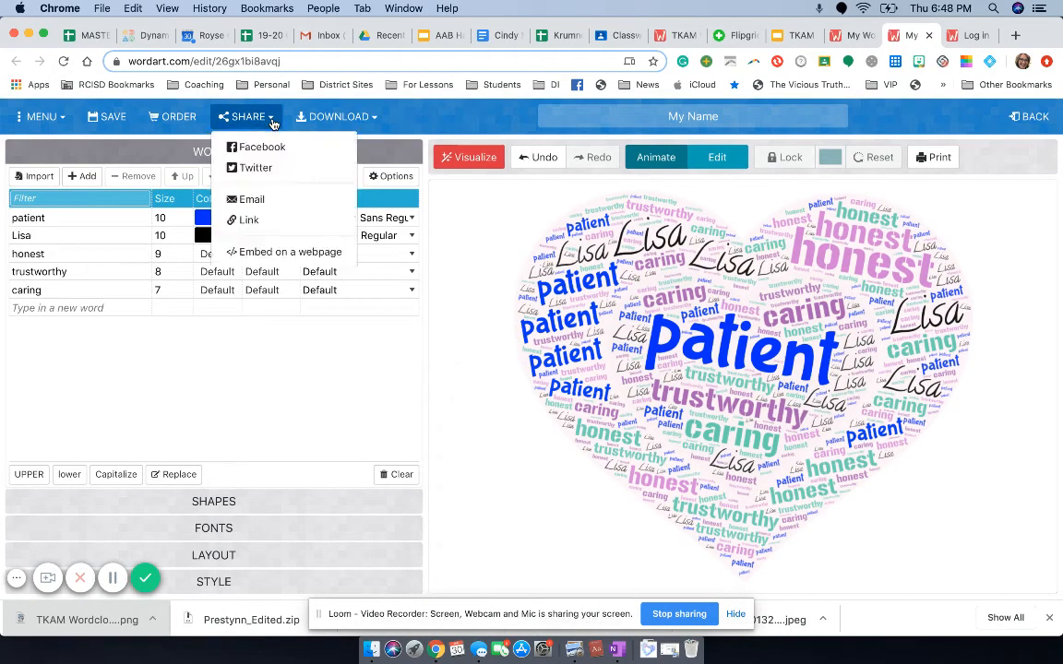
left_click(270, 226)
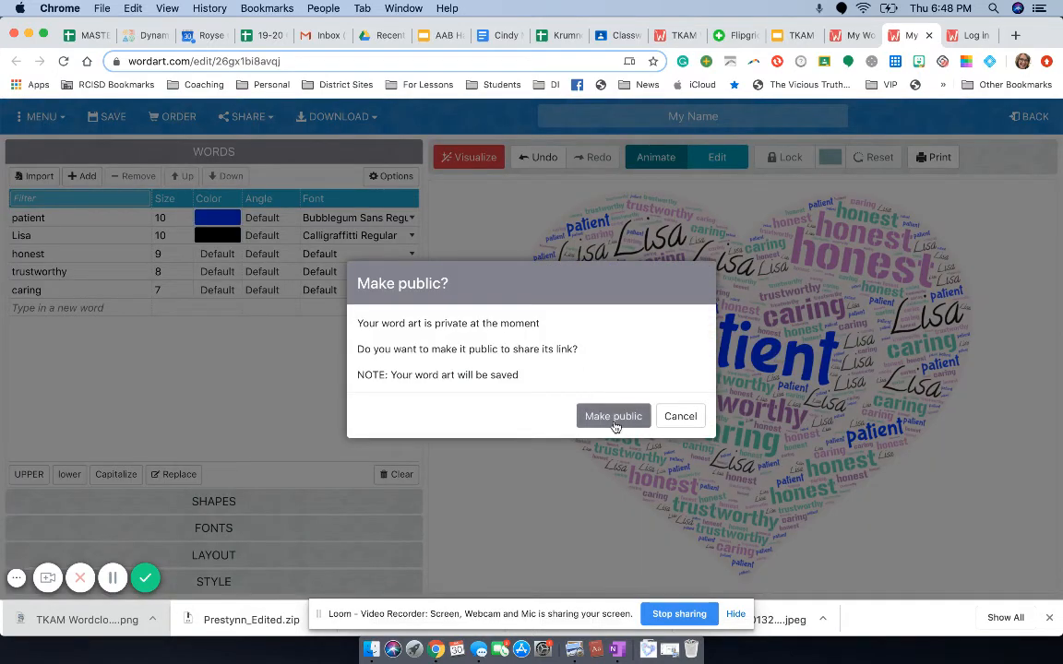
left_click(611, 418)
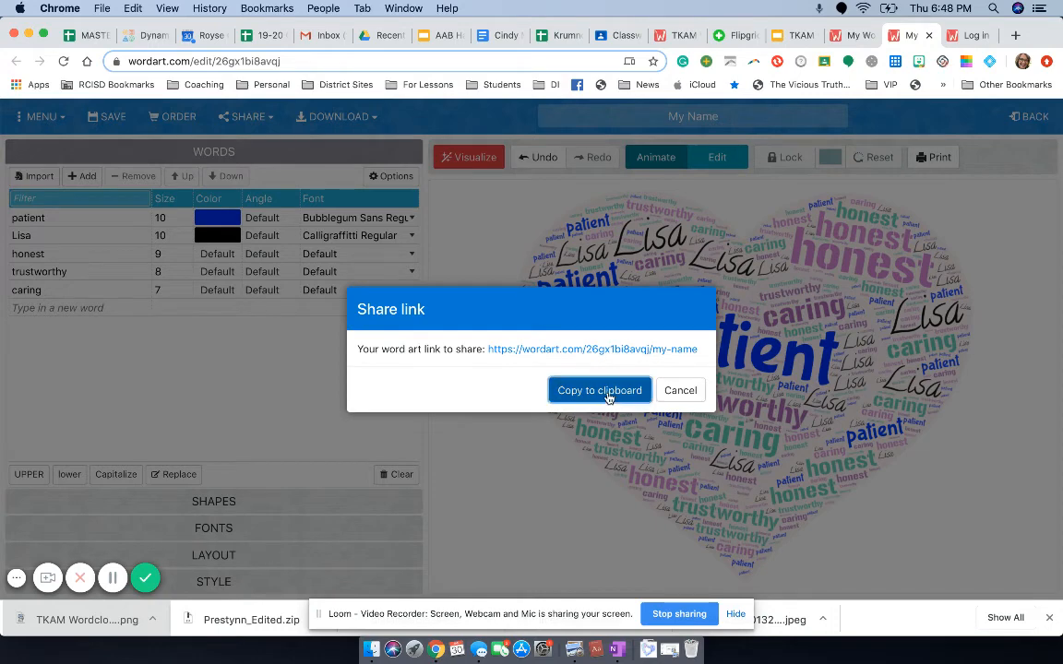
left_click(608, 395)
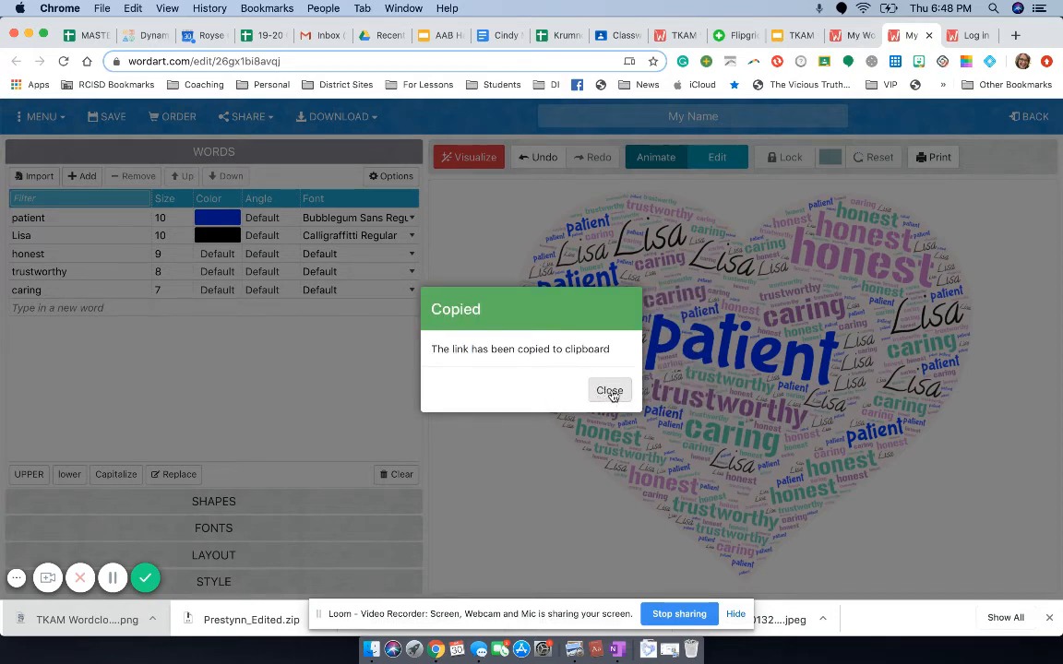
left_click(610, 393)
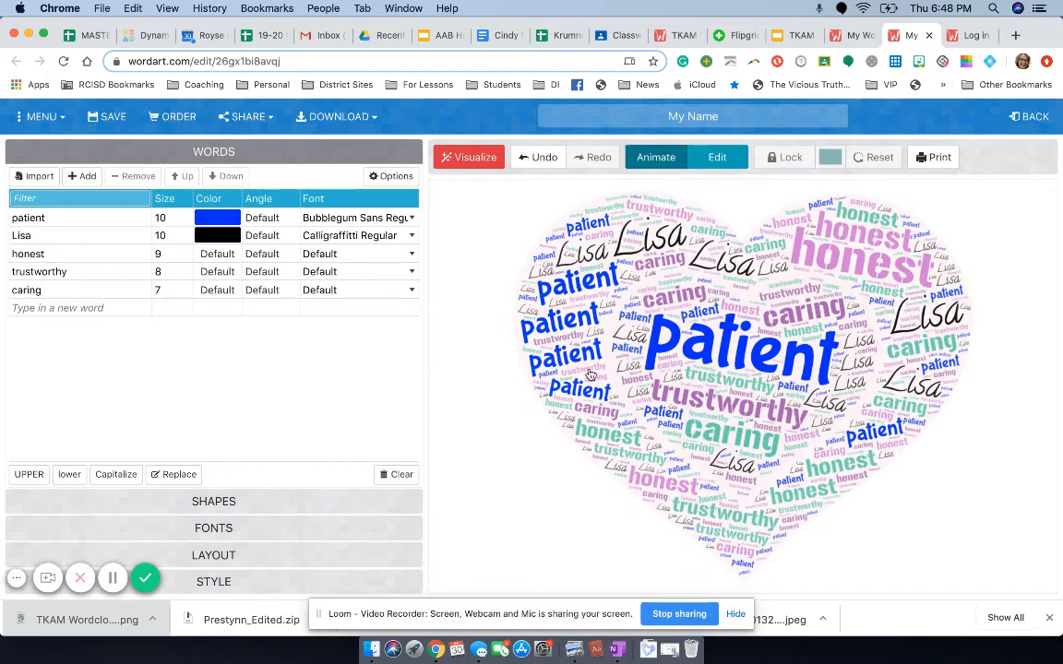
Step: Look over the available download formats for the artwork and go back to the list of saved artworks
left_click(376, 121)
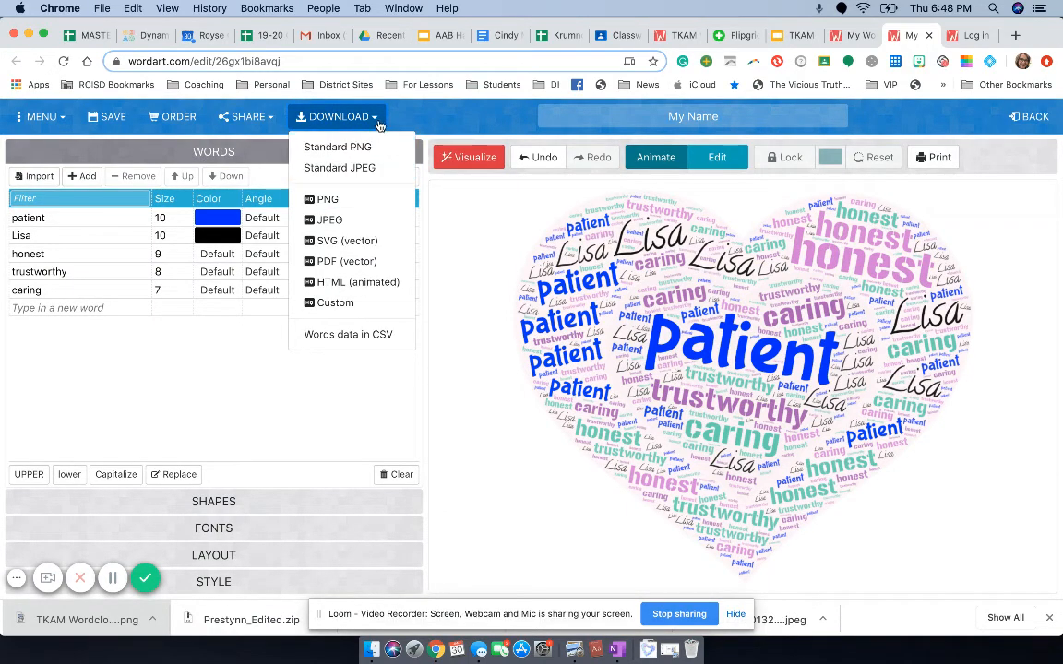
left_click(428, 194)
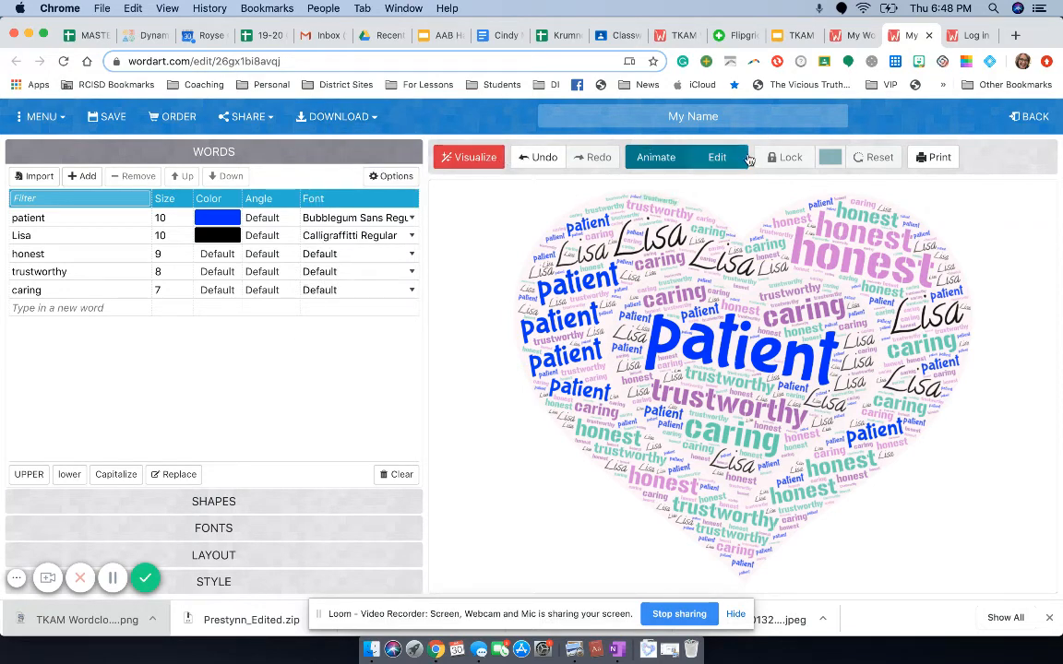
left_click(1021, 117)
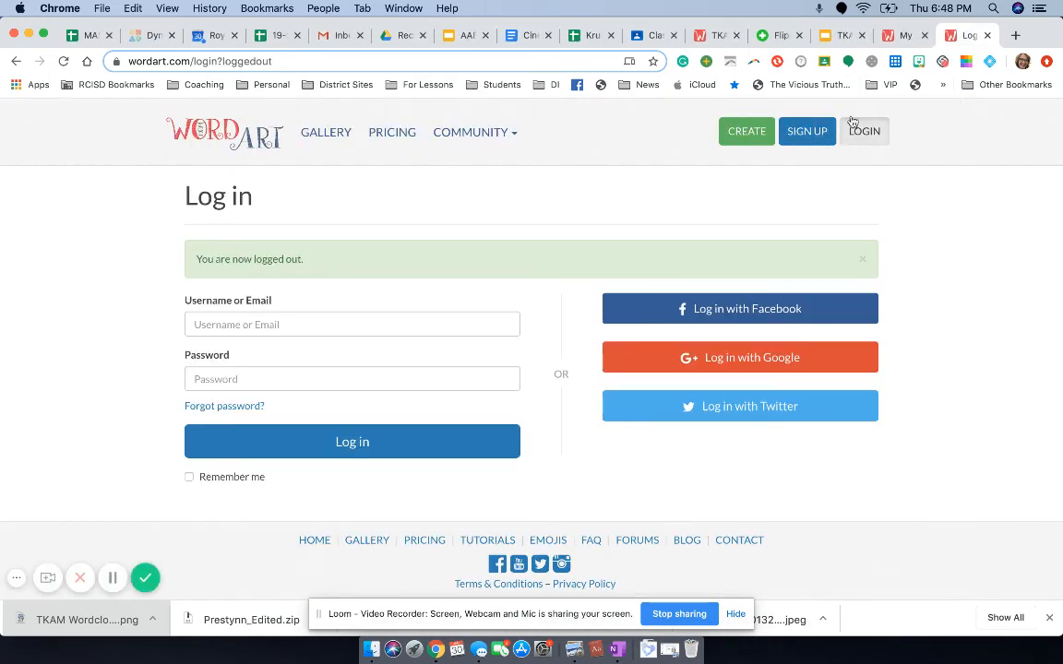
left_click(896, 37)
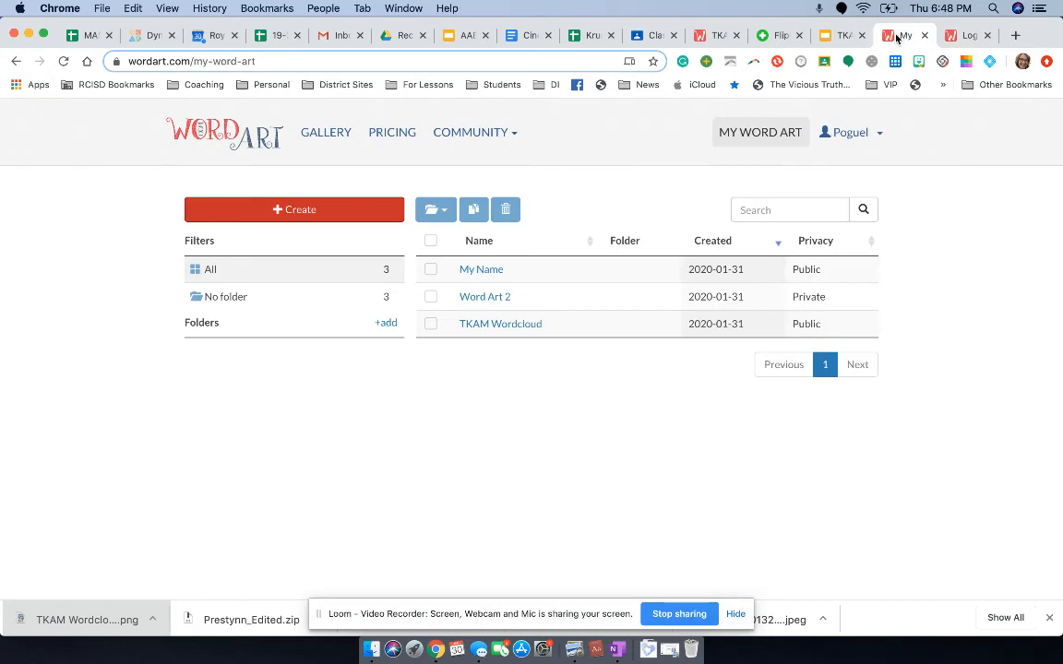
Step: View the saved "Word Art 2" artwork, return to the list, and open and animate "TKAM Wordcloud"
left_click(496, 298)
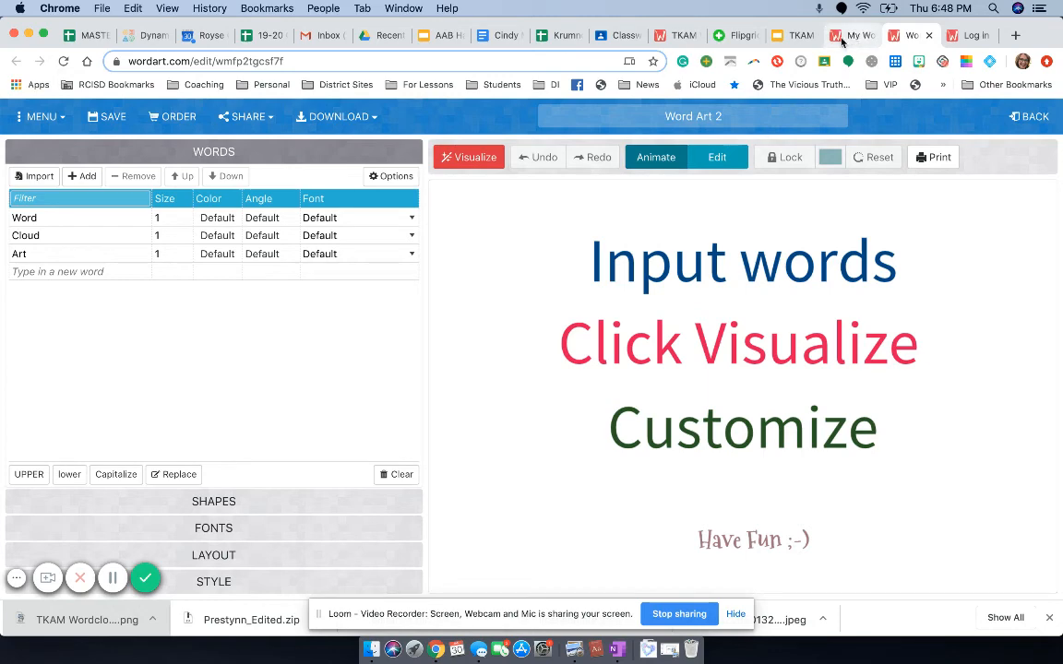
left_click(1014, 122)
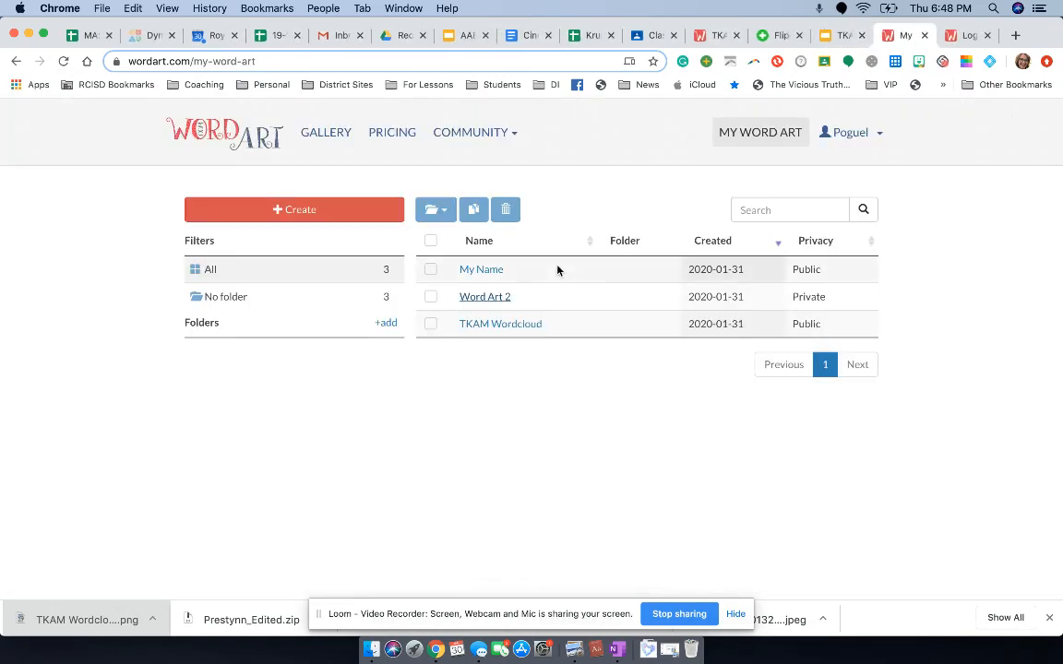
left_click(512, 326)
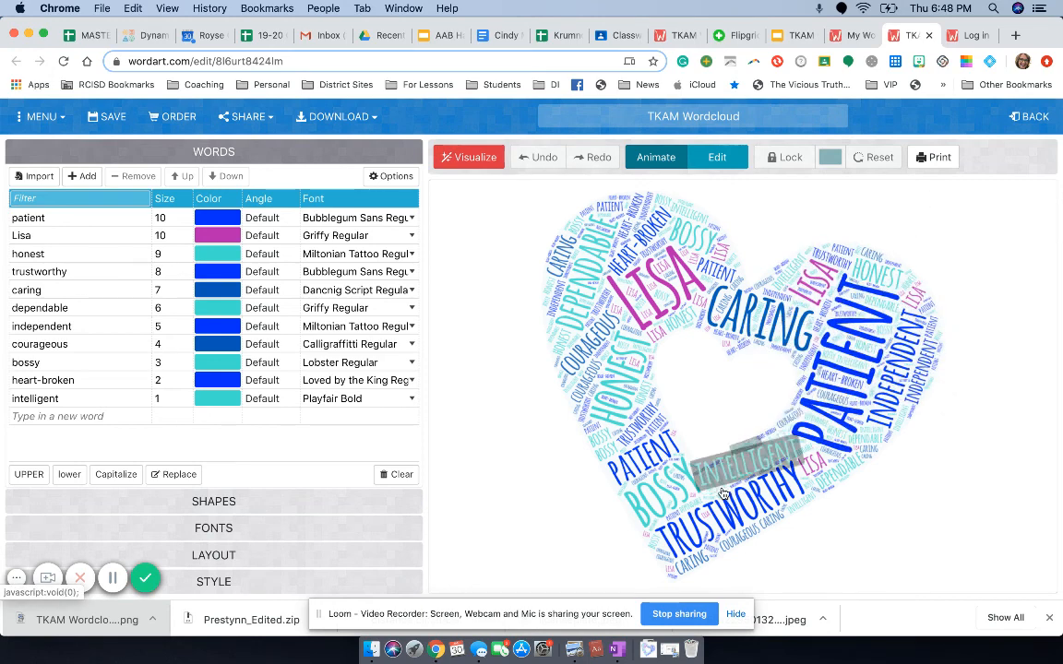
left_click(665, 160)
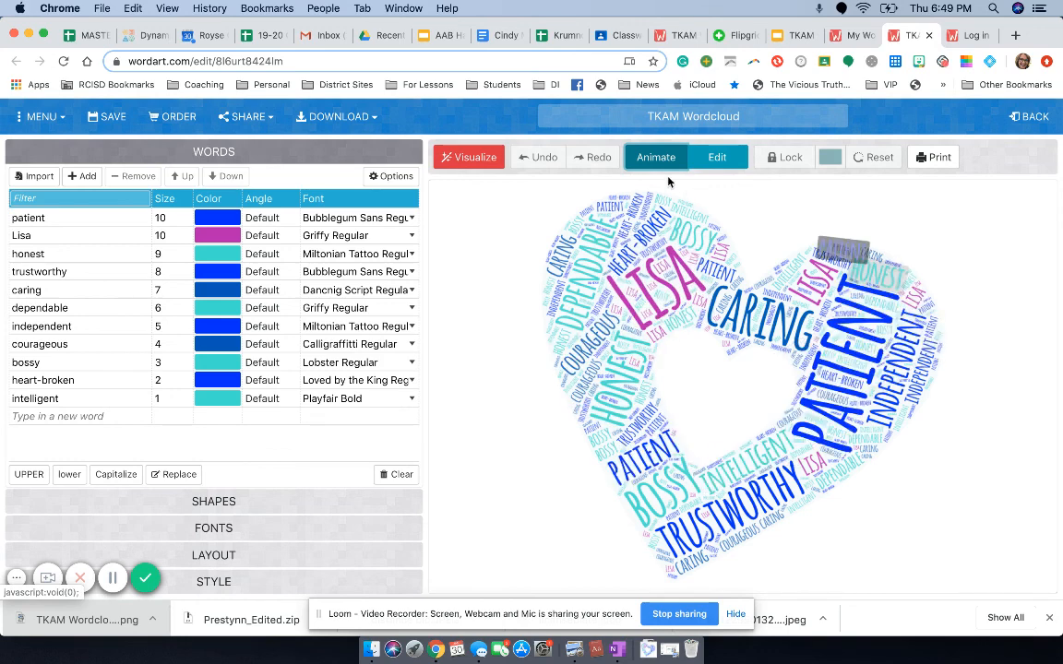
Step: Look over the artwork's management and privacy options and save the "TKAM Wordcloud" artwork
left_click(37, 116)
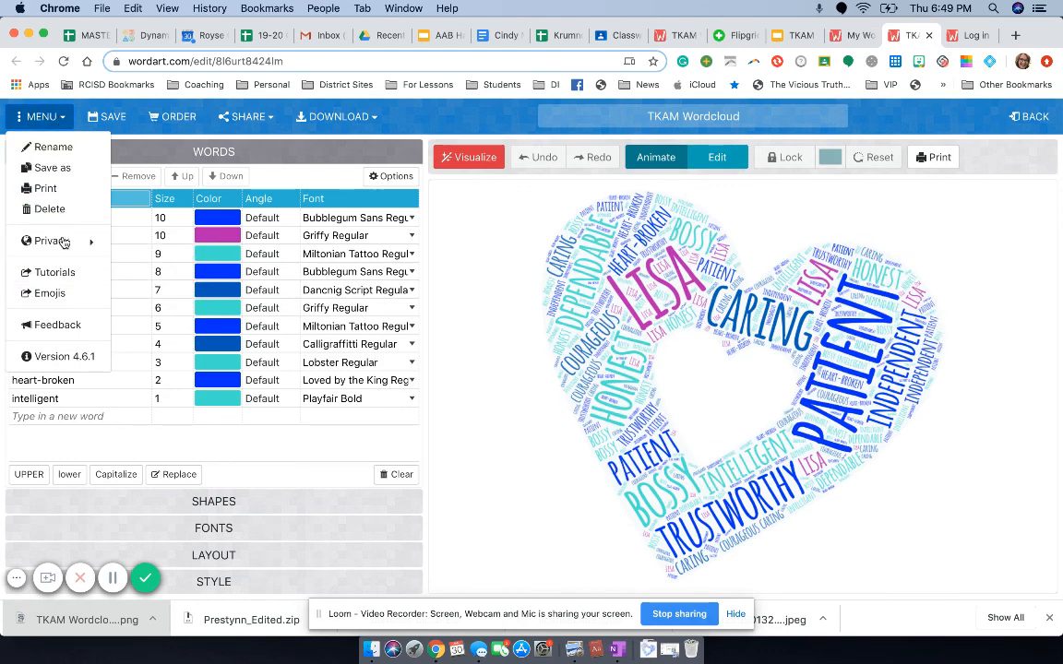
left_click(477, 237)
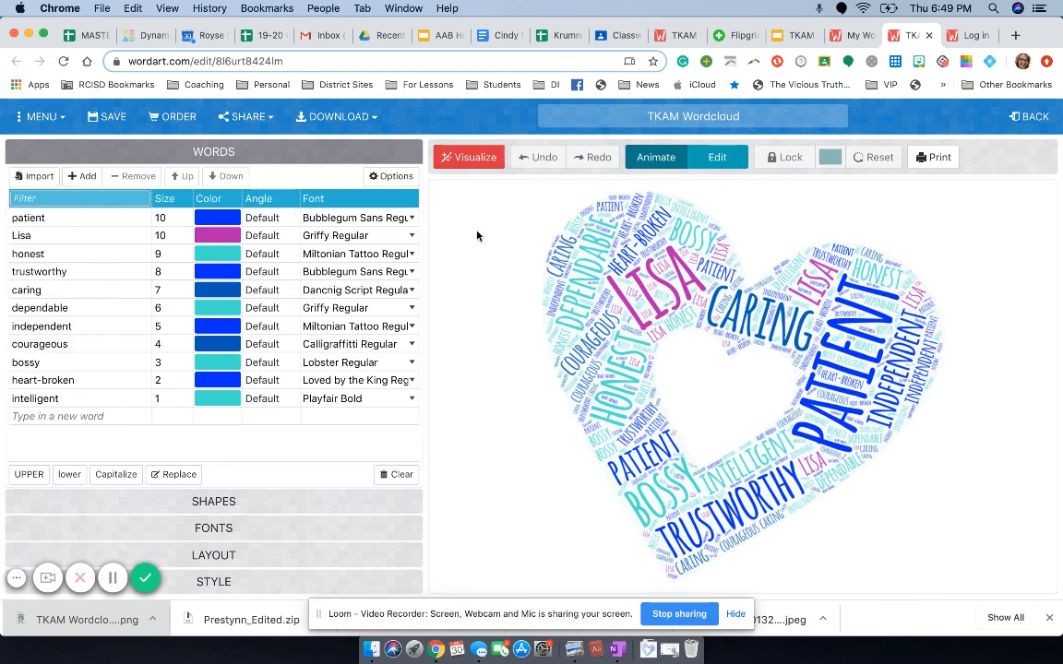
left_click(112, 119)
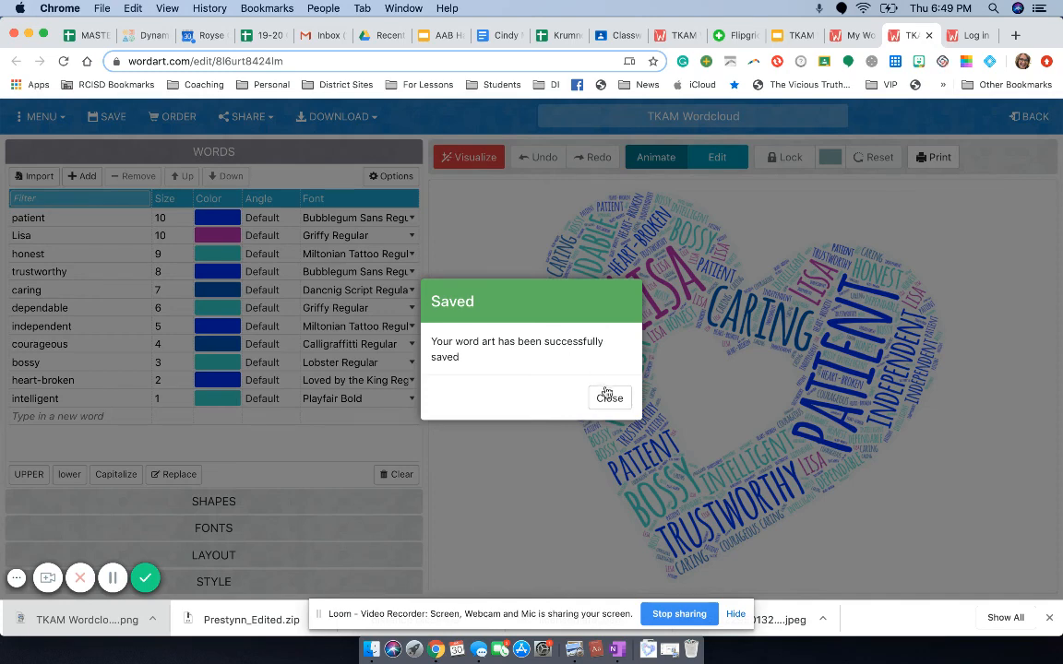
left_click(607, 397)
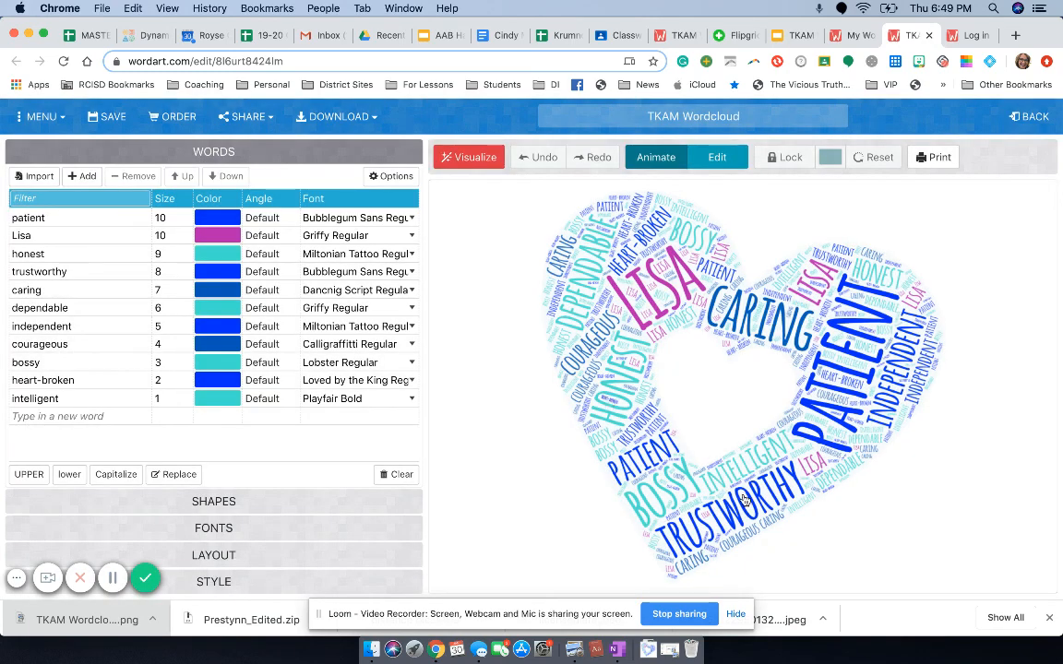